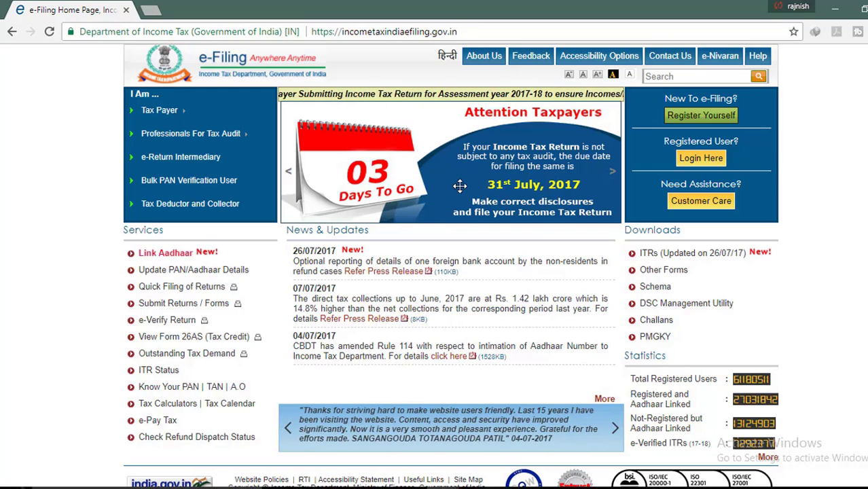
Zoom the e-Filing home page in two levels so its content reads larger
key("ctrl+plus")
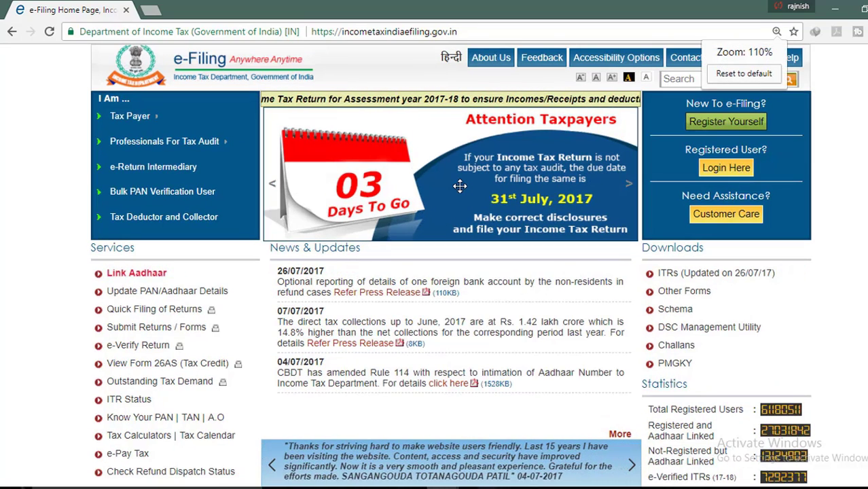
key("ctrl+plus")
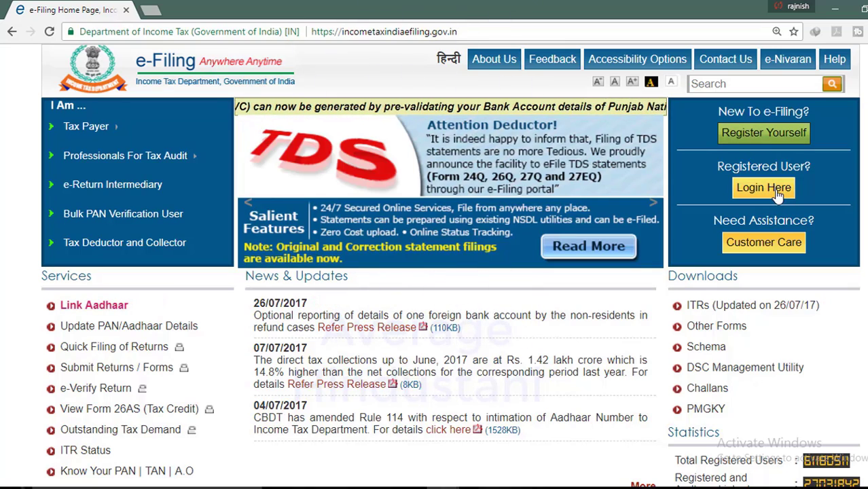
Start registration with user type Individual and continue to the Individual Registration Form
left_click(760, 139)
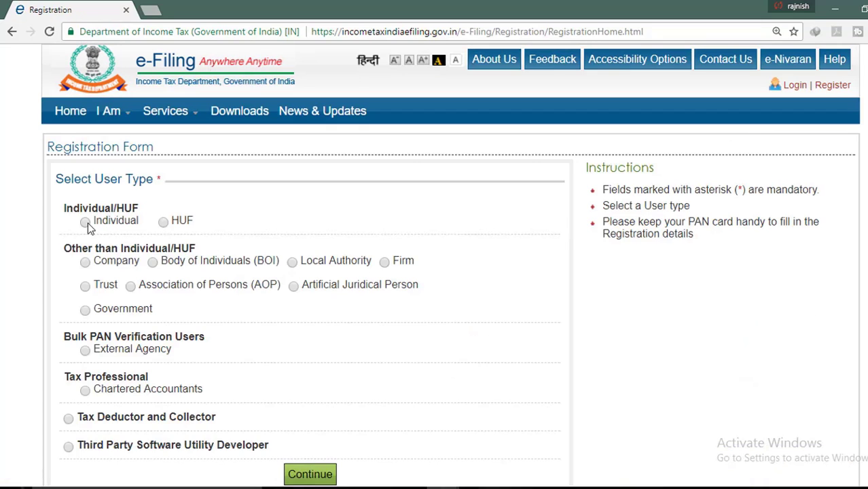
scroll(86, 204, "down", 1)
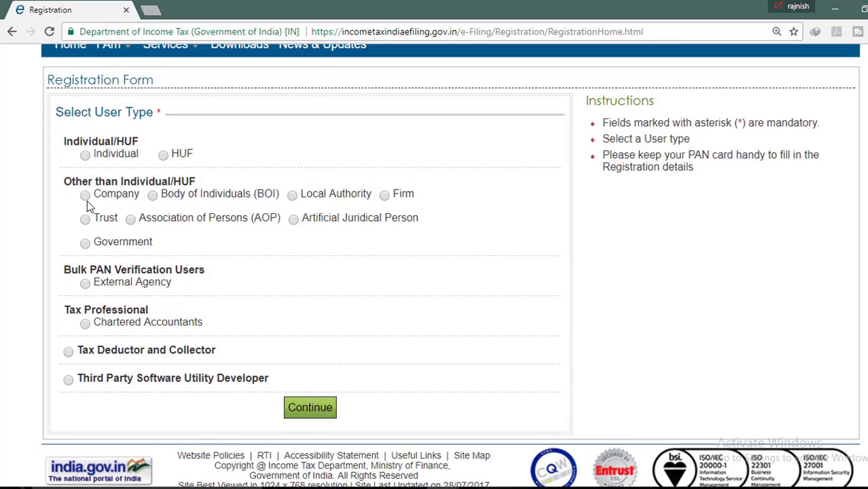
left_click(86, 155)
scroll(112, 310, "down", 1)
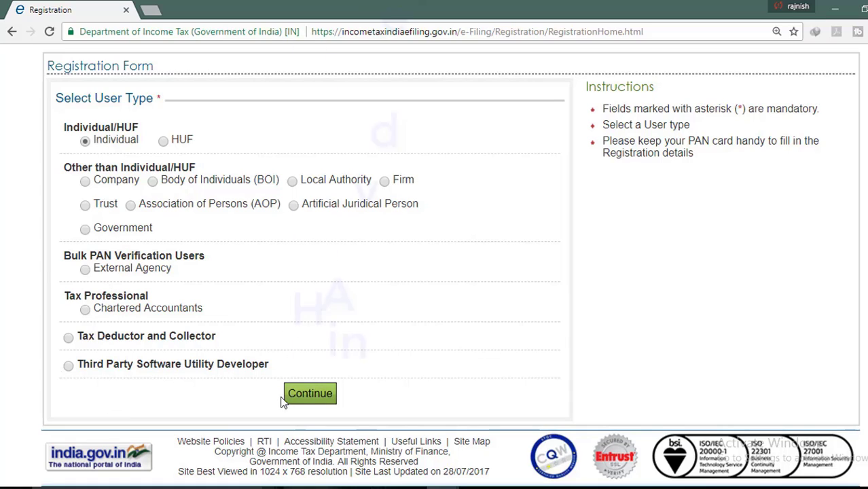
left_click(308, 394)
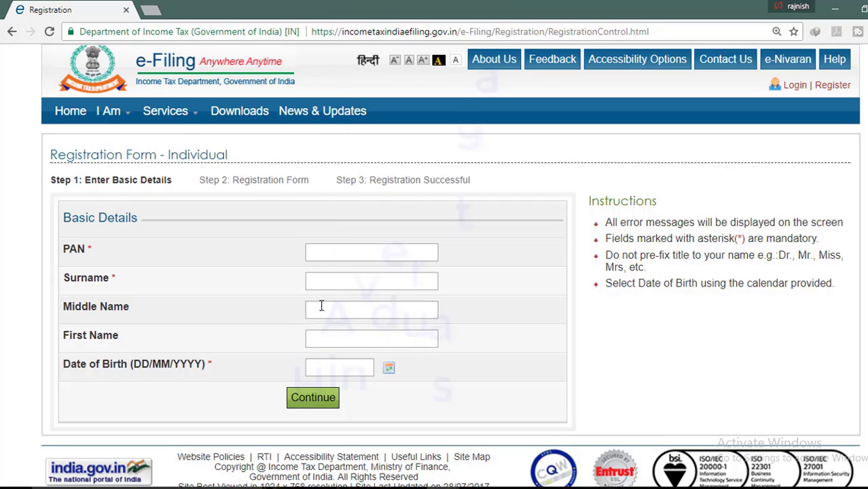
Enter the applicant's surname and first name on the registration form
left_click(353, 283)
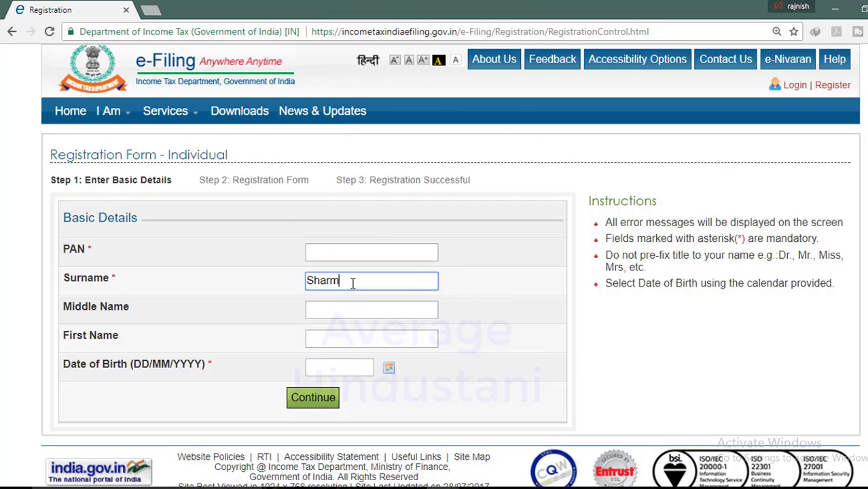
key("Tab")
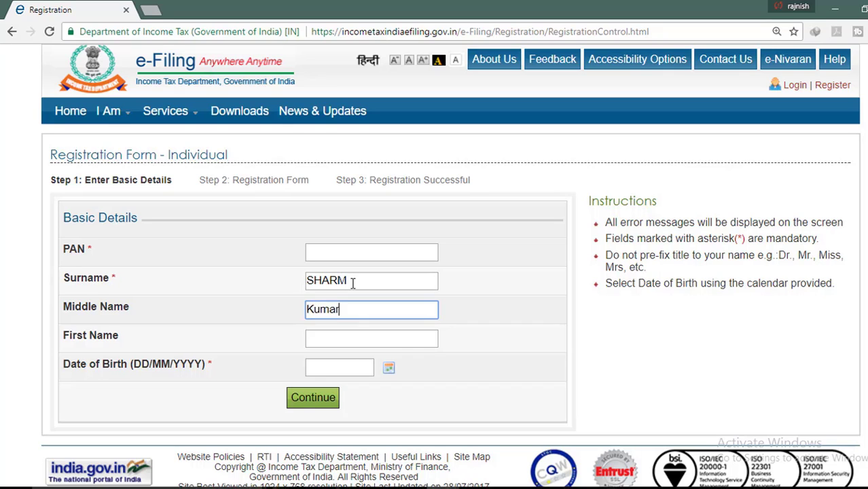
key("Tab")
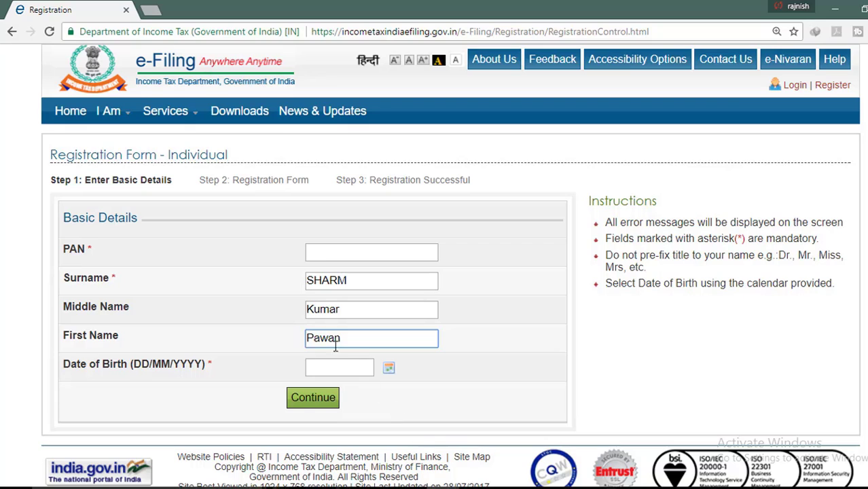
left_click(362, 279)
type("a")
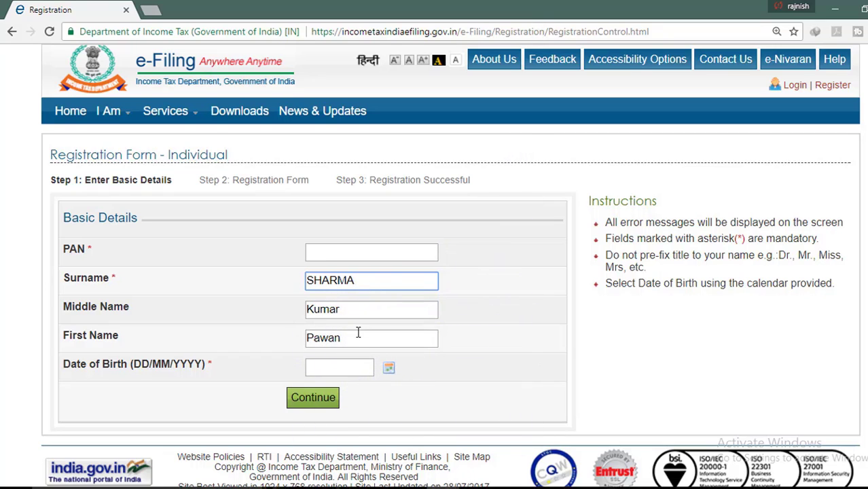
Replace the first name, middle name and surname with the corrected names
left_click_drag(354, 338, 266, 353)
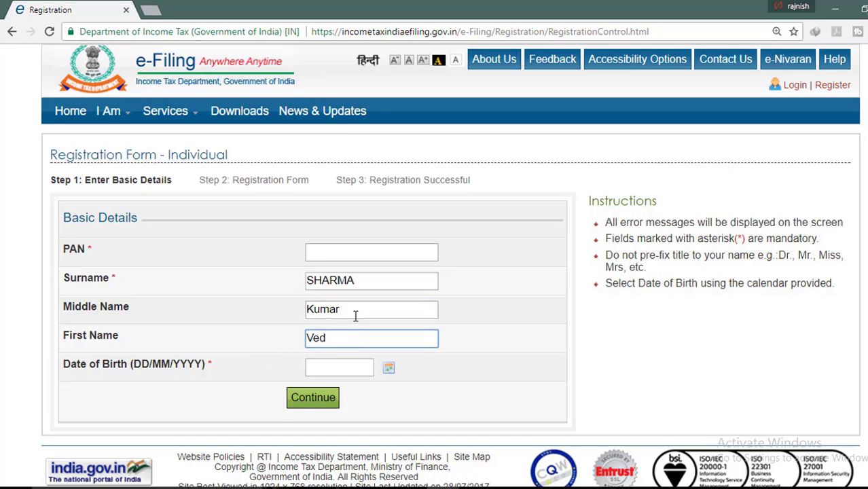
left_click_drag(355, 316, 236, 318)
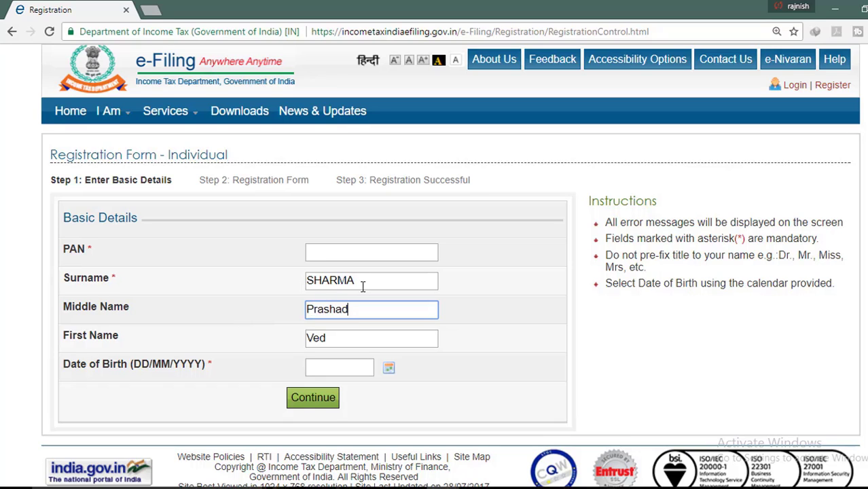
left_click_drag(362, 283, 266, 288)
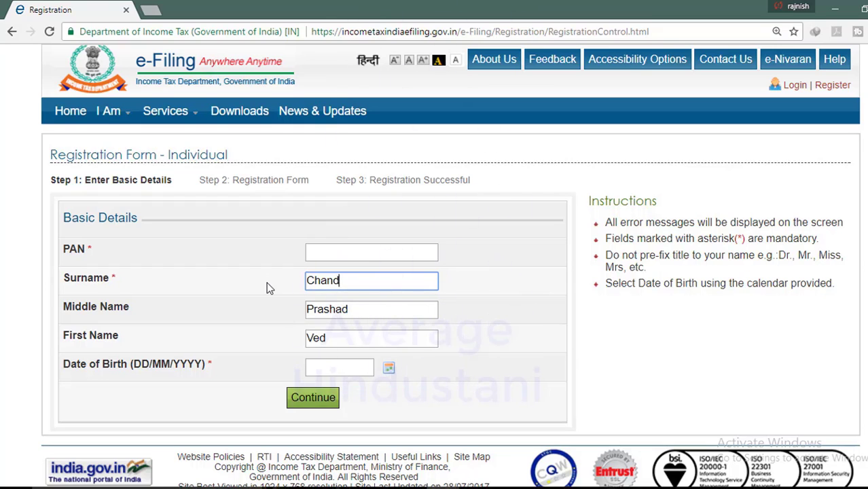
type("Kumar")
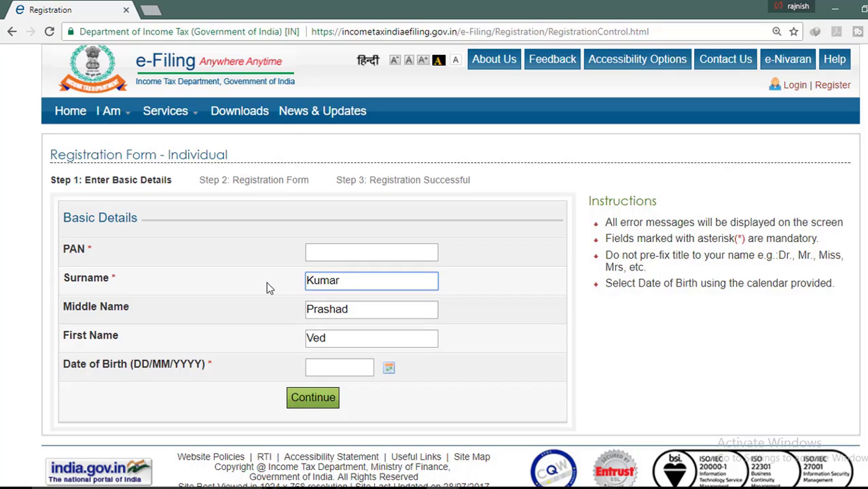
key("BackSpace")
key("BackSpace")
key("BackSpace")
key("BackSpace")
key("BackSpace")
type("S")
key("BackSpace")
Type the day and month of the date of birth, correcting mistyped digits
left_click(320, 367)
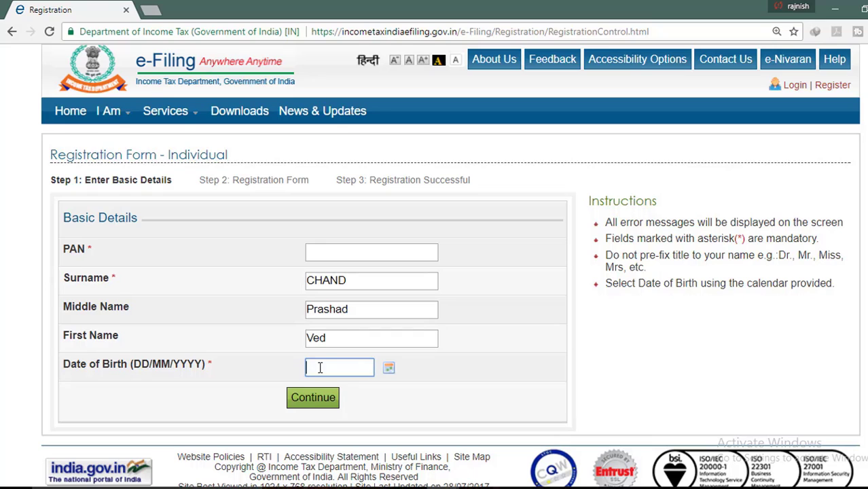
type("2")
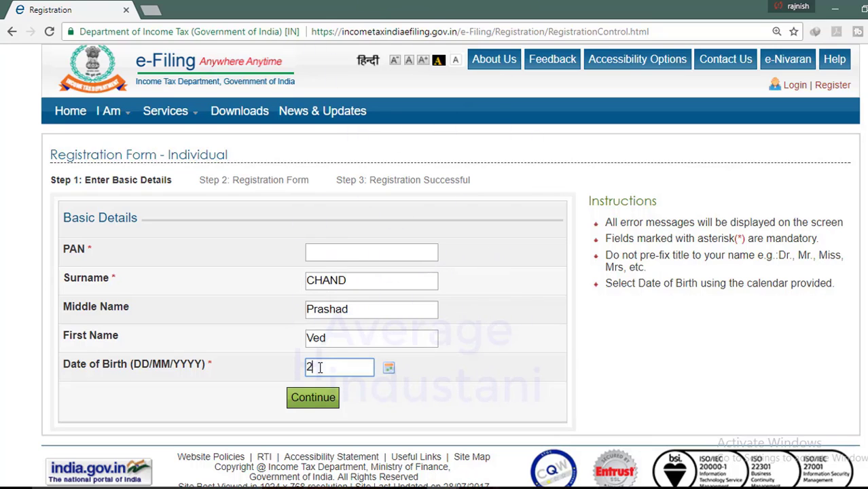
key("BackSpace")
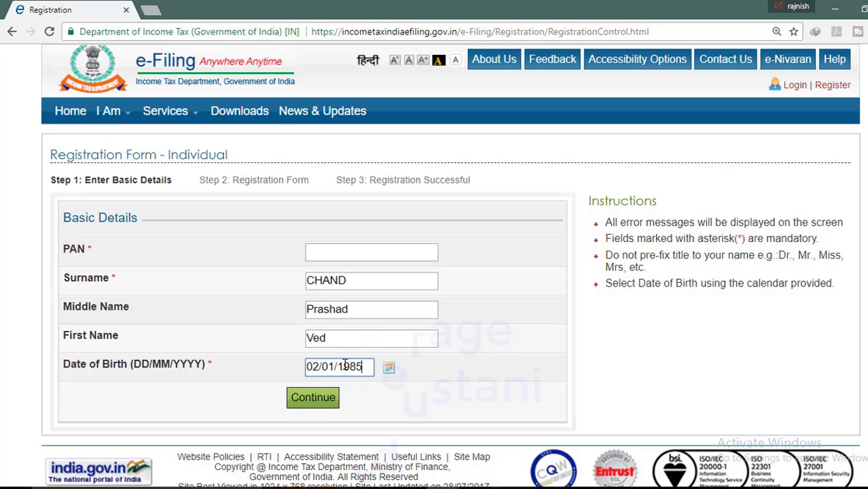
left_click(329, 367)
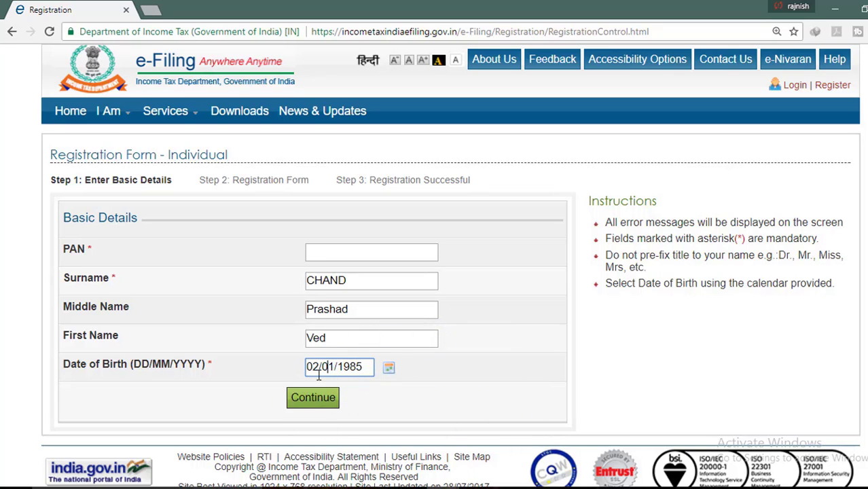
key("BackSpace")
type("1")
key("BackSpace")
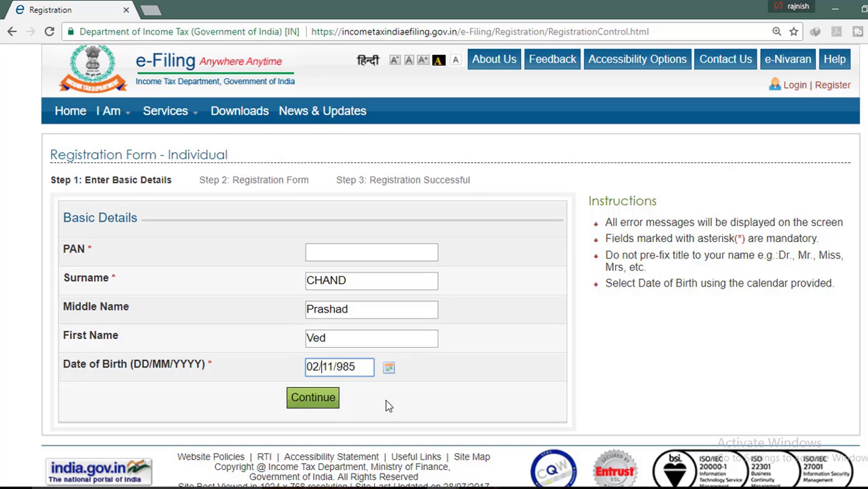
key("Delete")
type("04/")
left_click(388, 368)
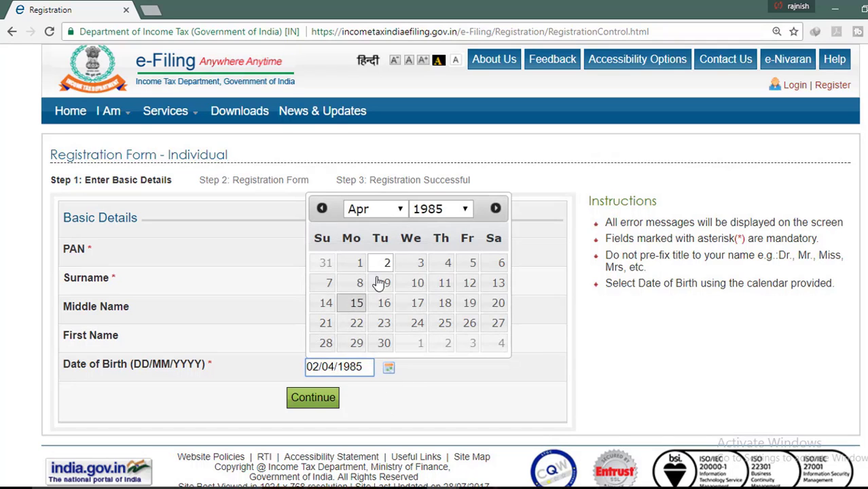
left_click(465, 211)
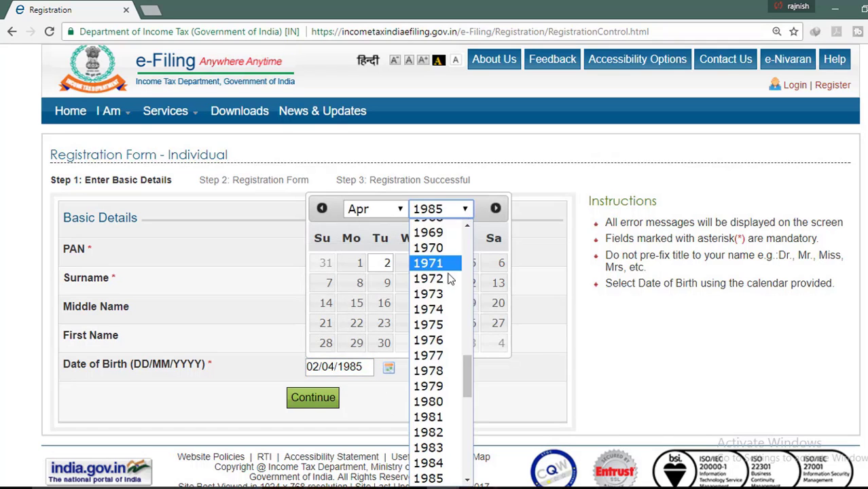
left_click(435, 293)
left_click(391, 211)
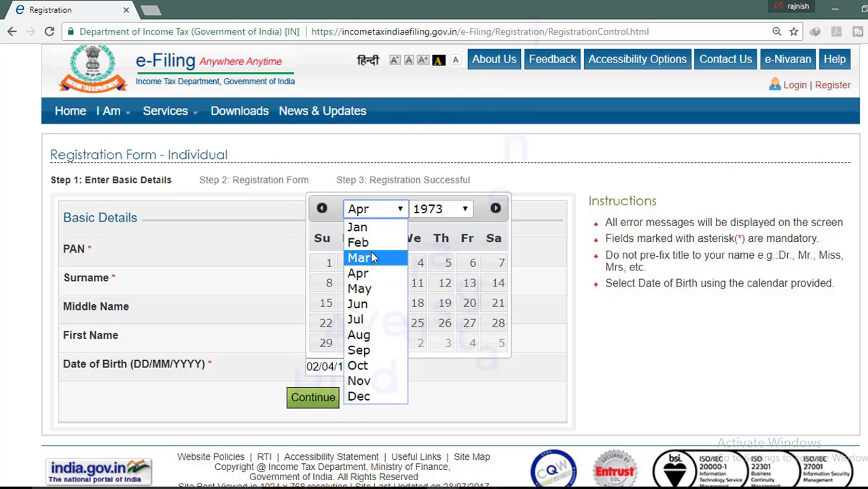
left_click(358, 243)
left_click(388, 279)
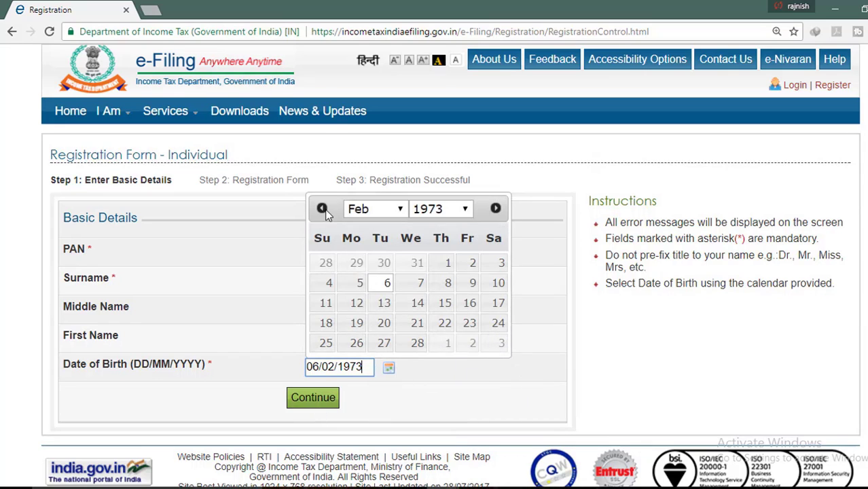
left_click(323, 208)
left_click(496, 209)
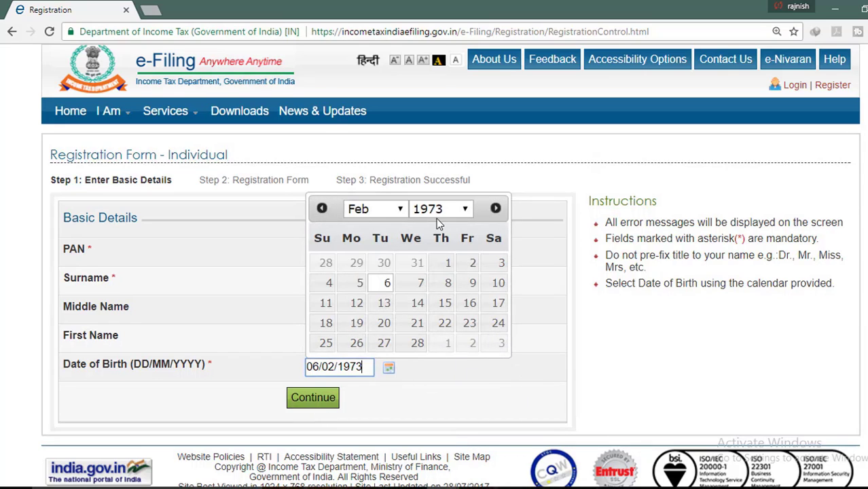
left_click(322, 209)
left_click(397, 401)
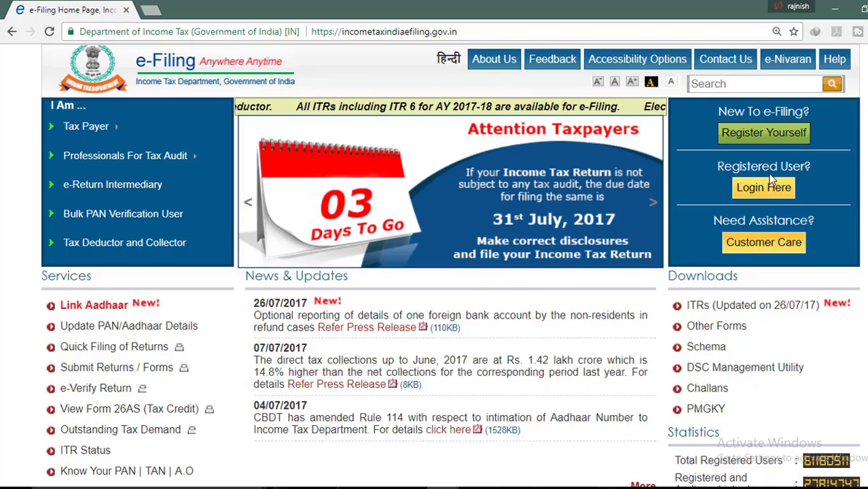
Open the Login page and fill in the captcha code and user ID
left_click(755, 192)
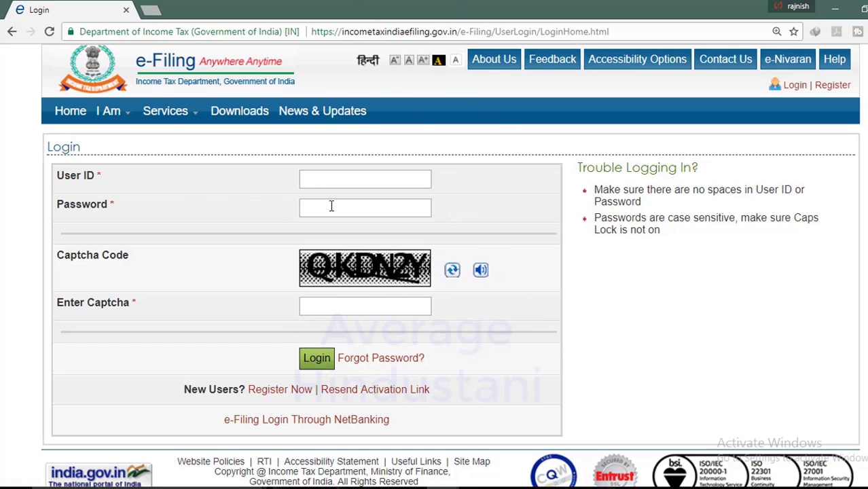
left_click(337, 307)
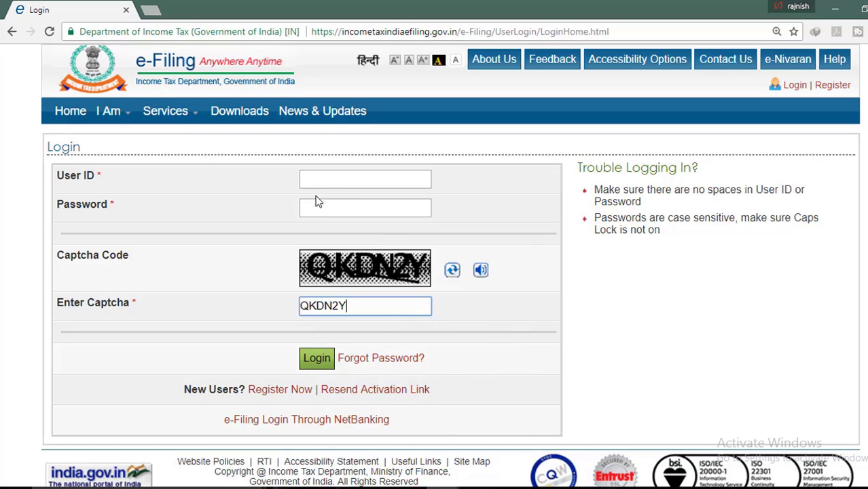
left_click(348, 180)
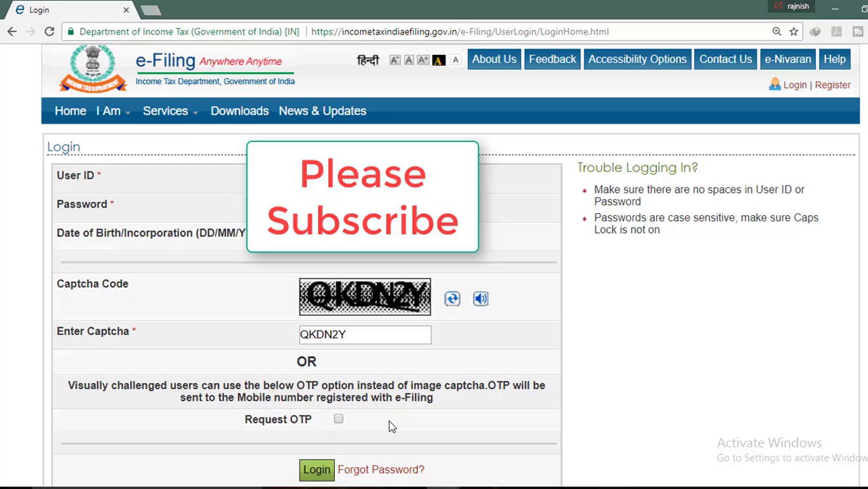
Log in to reach the taxpayer's account Dashboard
left_click(316, 470)
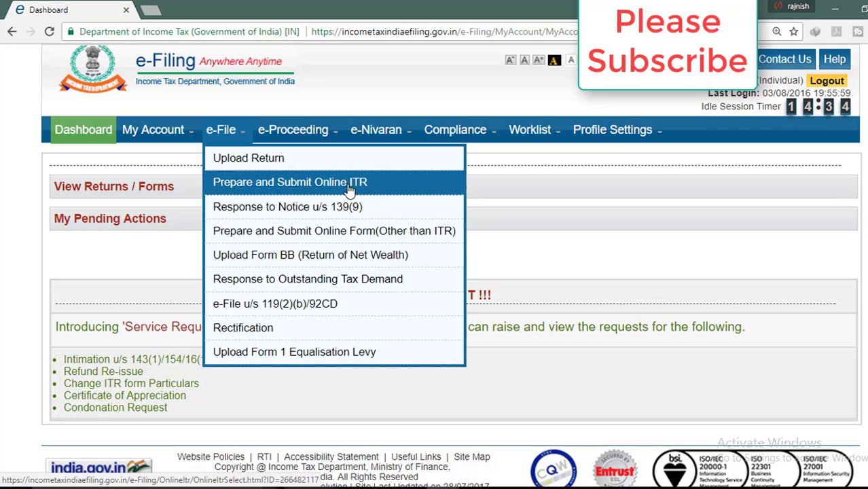
Prepare an online ITR-1 for Assessment Year 2017-18 with digital signing set to NO
left_click(276, 193)
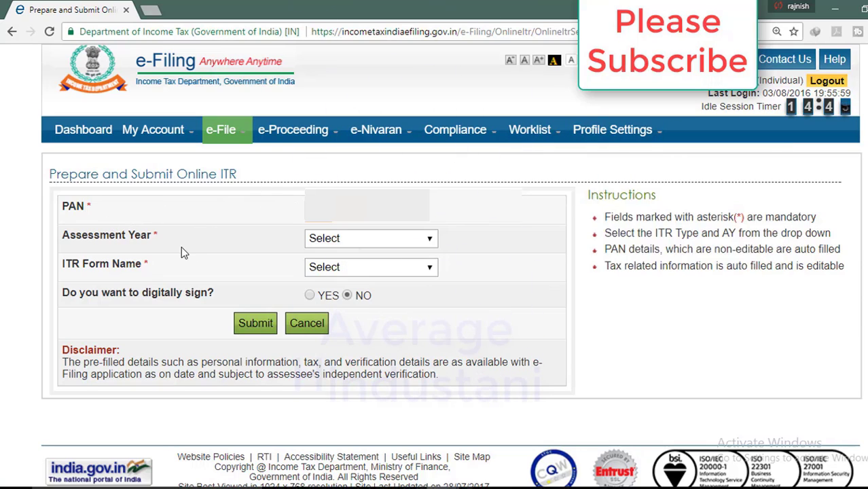
left_click(421, 237)
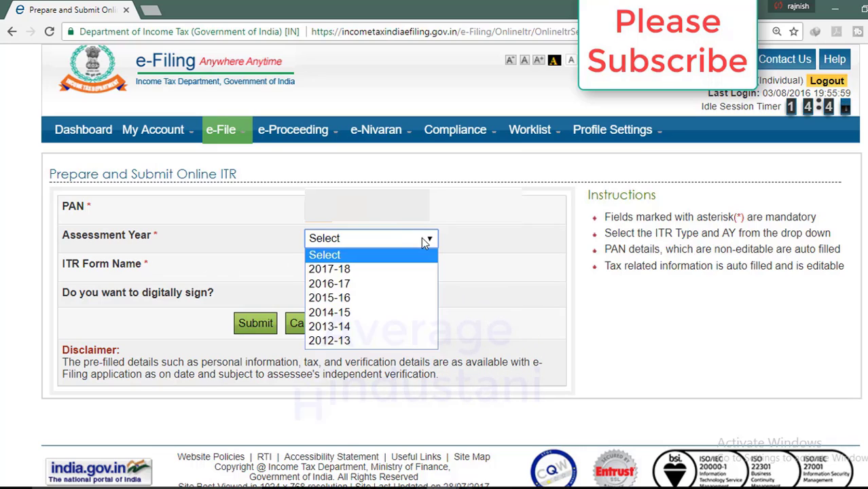
left_click(384, 271)
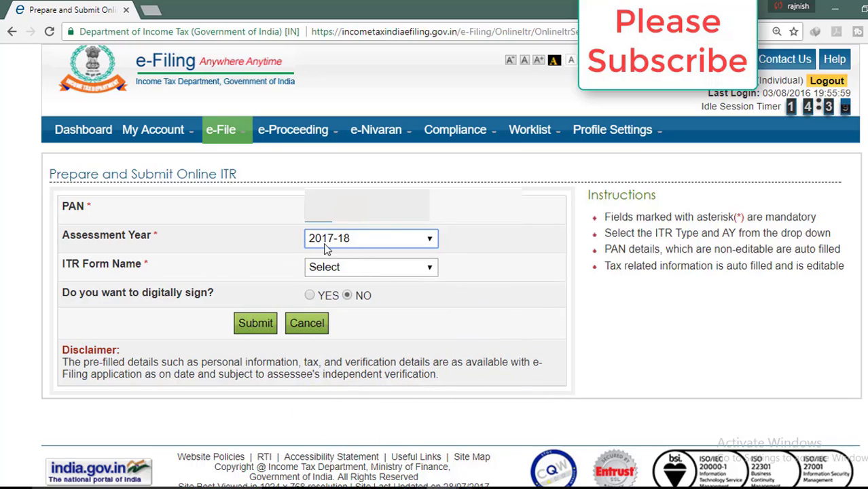
left_click(417, 268)
left_click(383, 300)
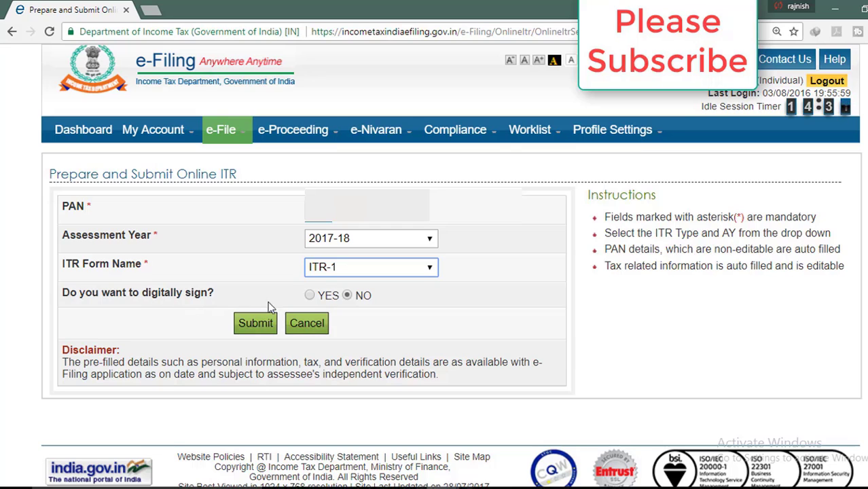
left_click(310, 297)
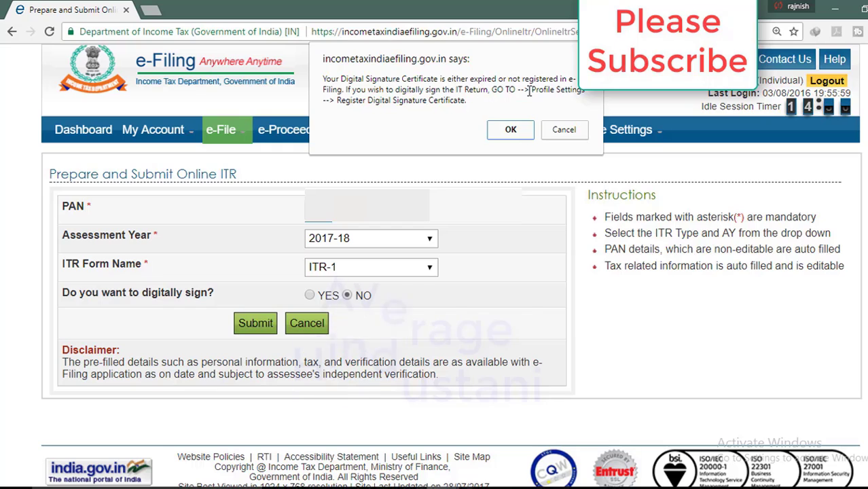
left_click(567, 135)
left_click(348, 297)
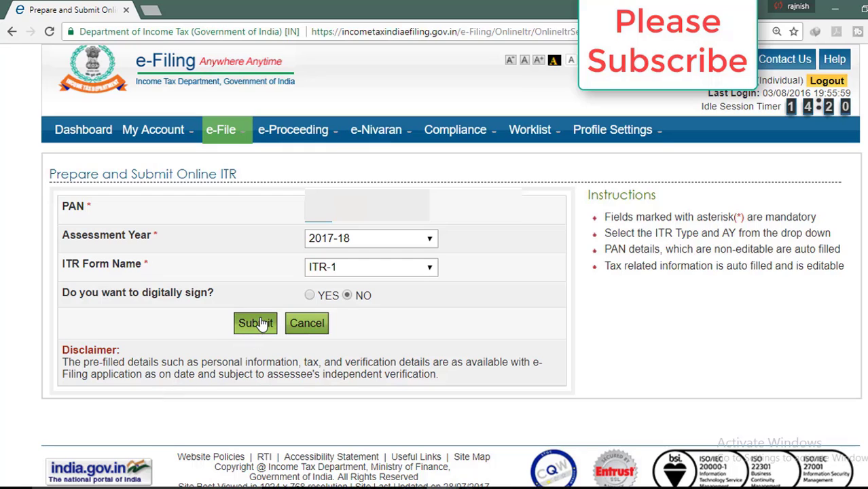
Load the 2017-18 ITR-1 form and save a draft, which reports an invalid PinCode
left_click(262, 324)
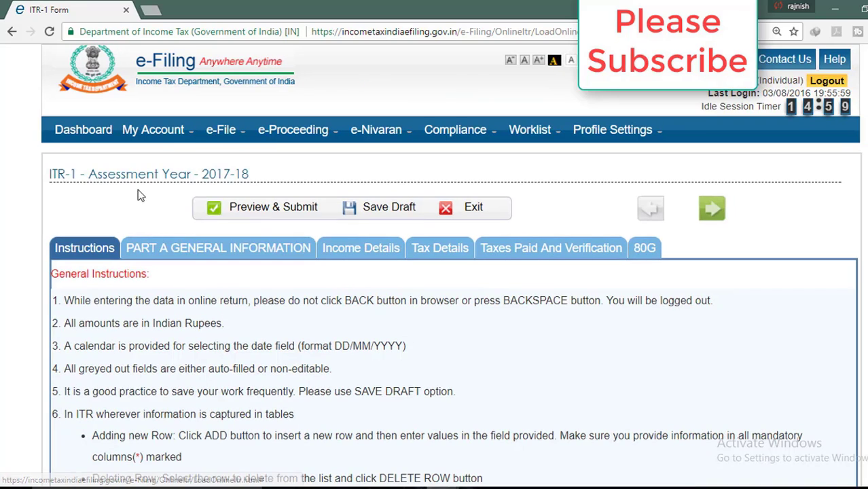
scroll(169, 293, "down", 4)
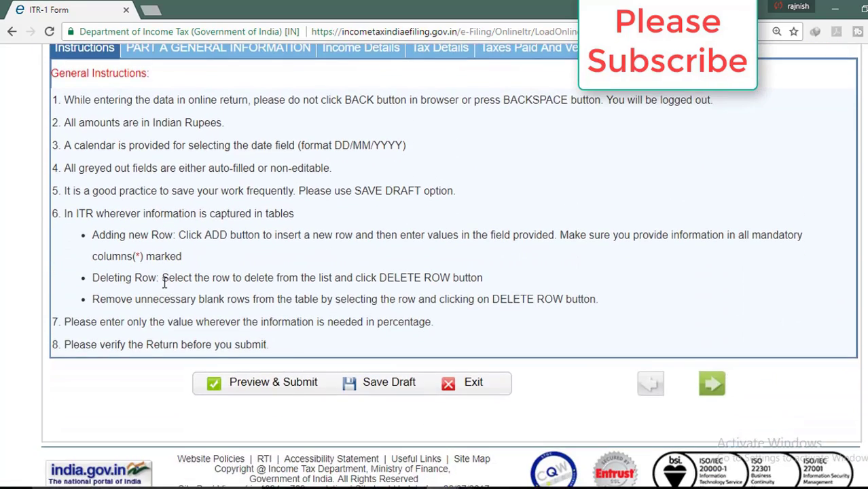
scroll(163, 278, "up", 3)
scroll(162, 275, "up", 1)
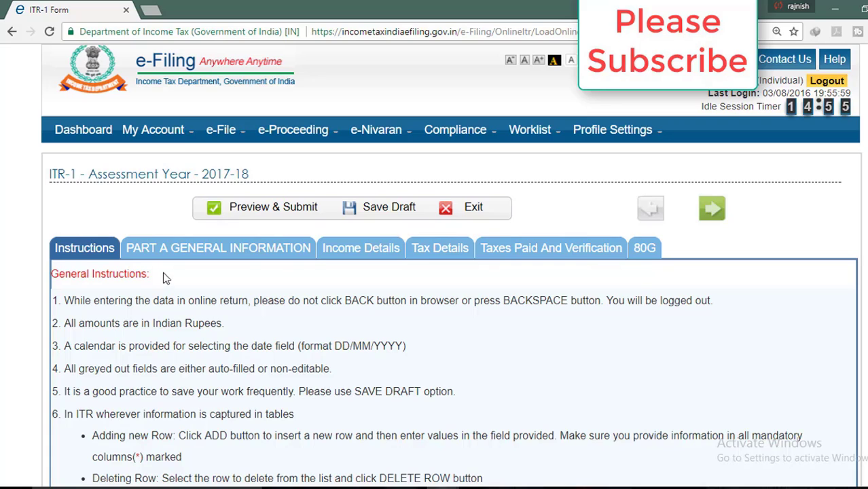
left_click(379, 209)
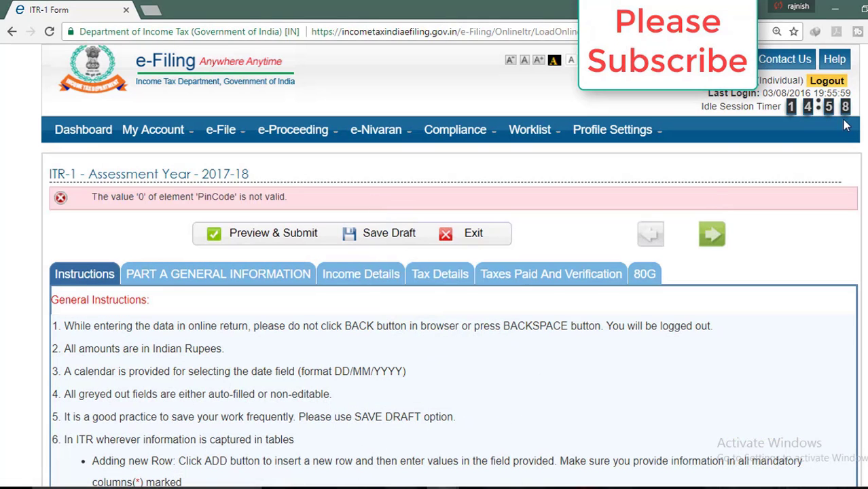
scroll(117, 303, "down", 1)
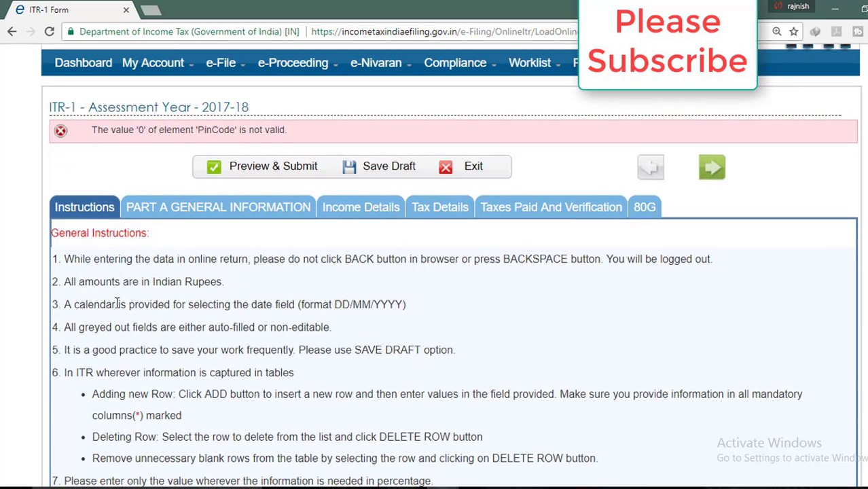
scroll(112, 254, "down", 1)
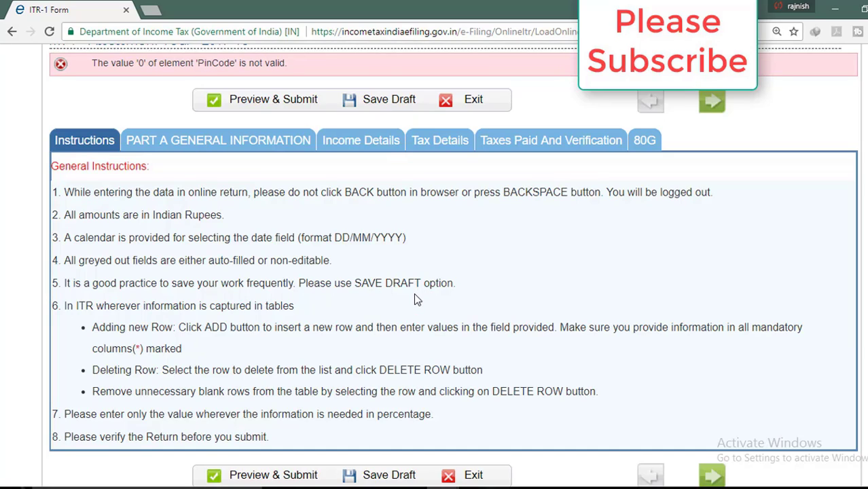
scroll(639, 275, "up", 3)
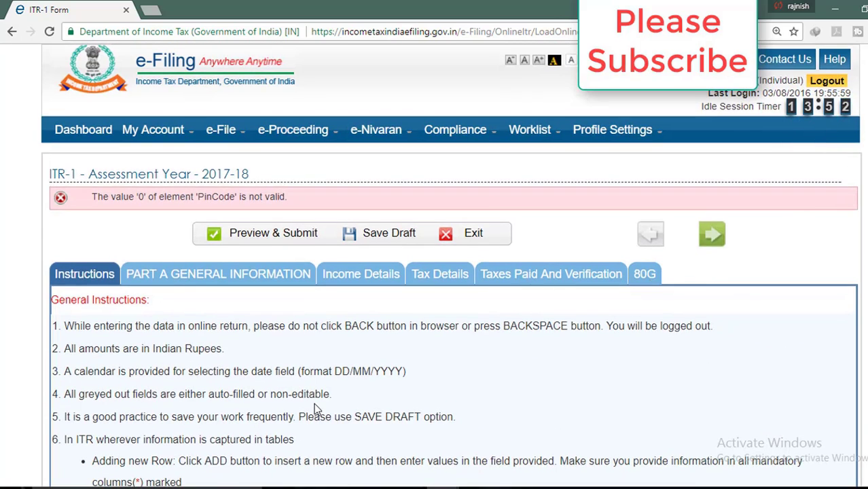
scroll(170, 439, "down", 3)
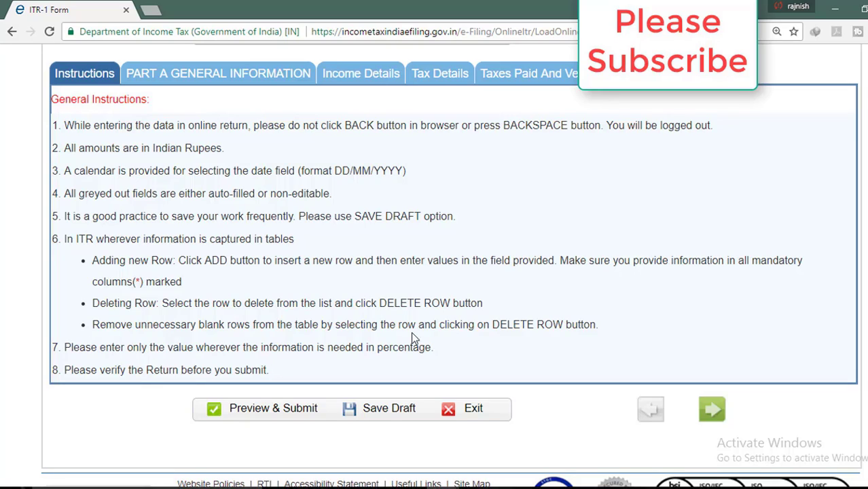
Use Preview & Submit to show the prefilled PART A GENERAL INFORMATION tab
left_click(291, 411)
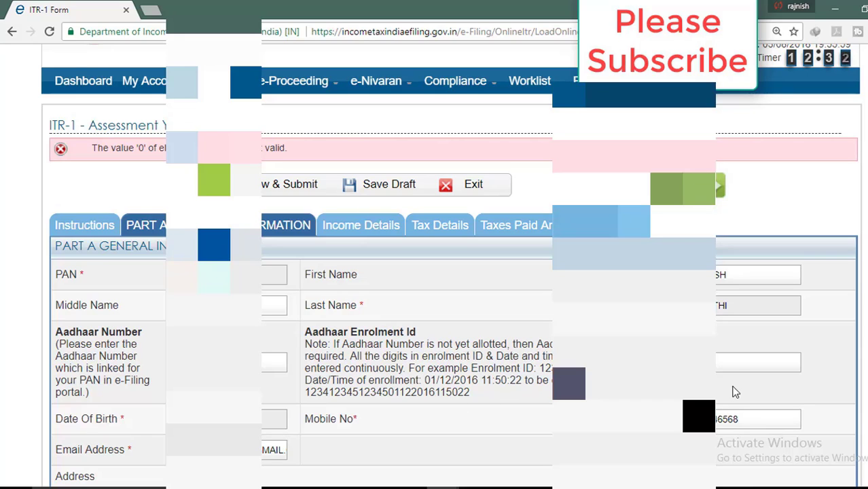
scroll(486, 374, "down", 5)
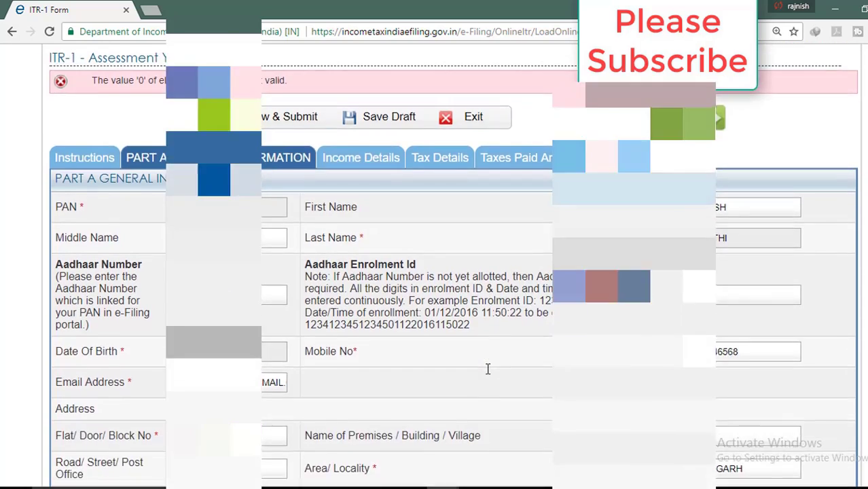
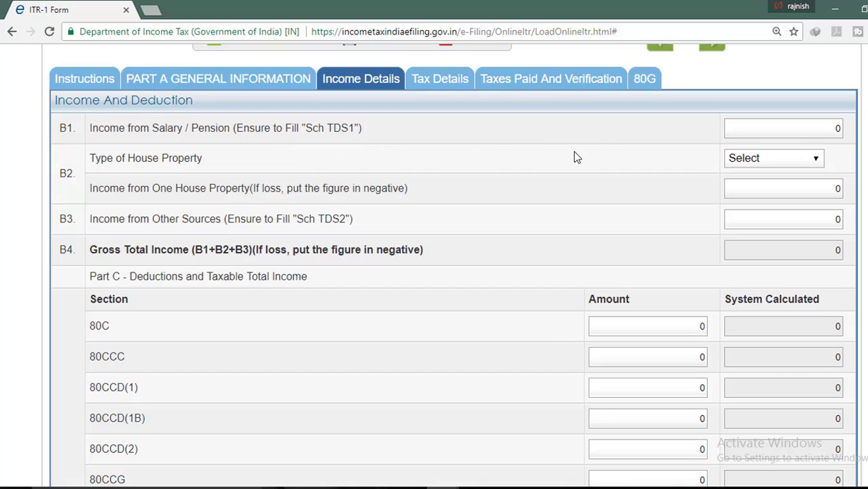
Enter 300000 as the B1 income from salary
left_click(838, 127)
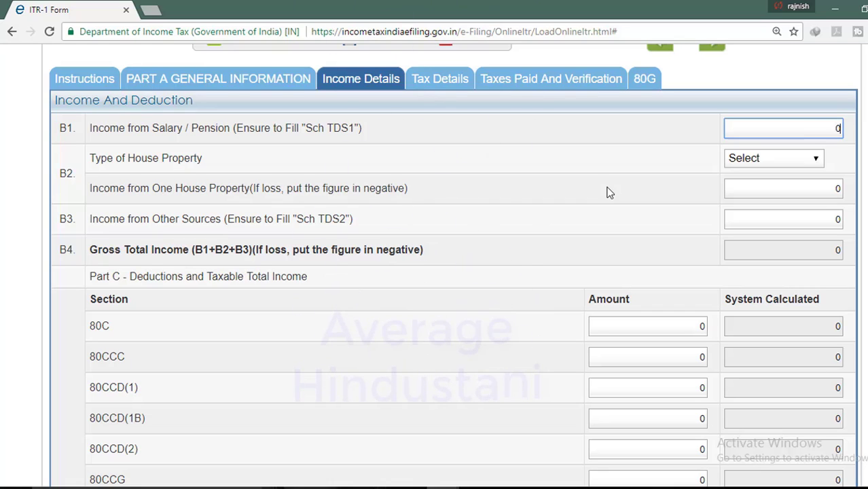
key("BackSpace")
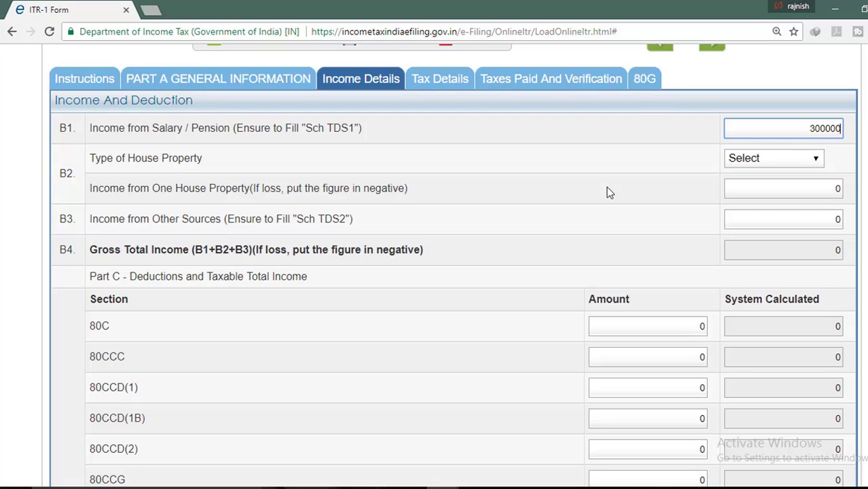
key("Tab")
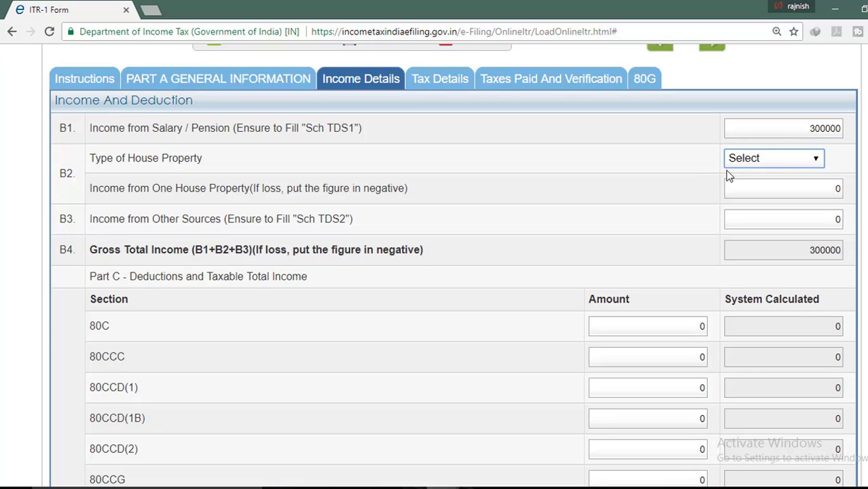
Set the house property type to Let Out and enter its income amount
left_click(807, 165)
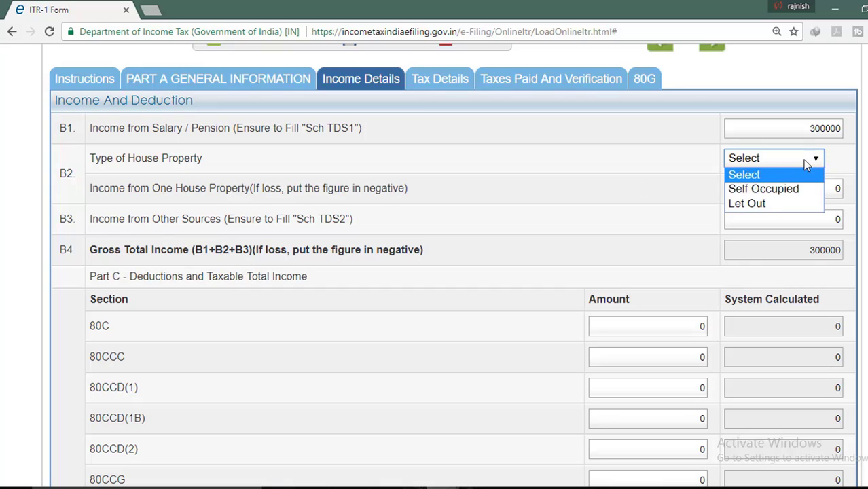
left_click(777, 197)
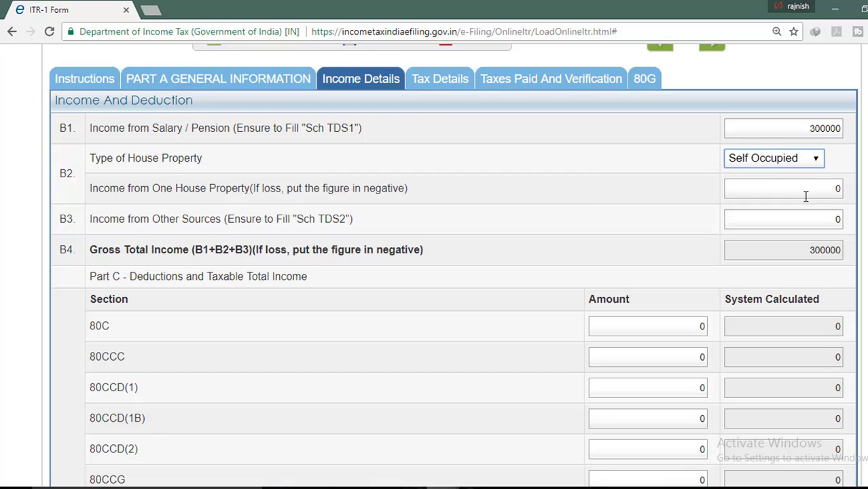
left_click(842, 188)
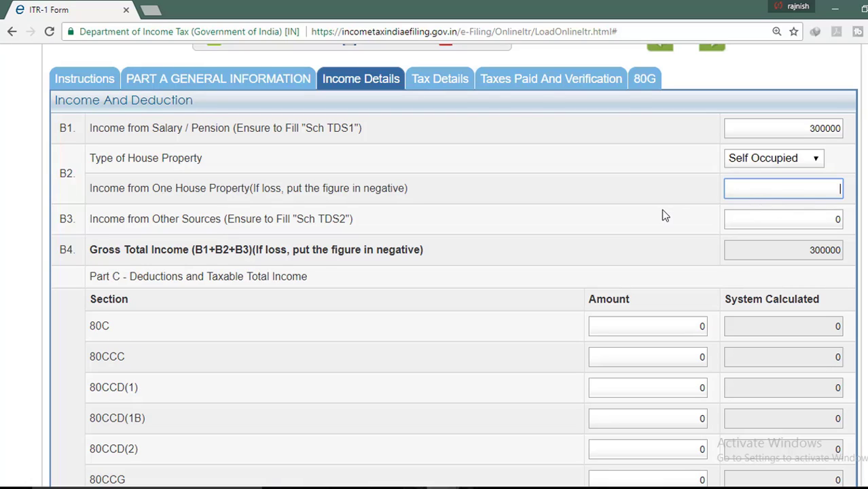
type("-15000")
left_click(818, 158)
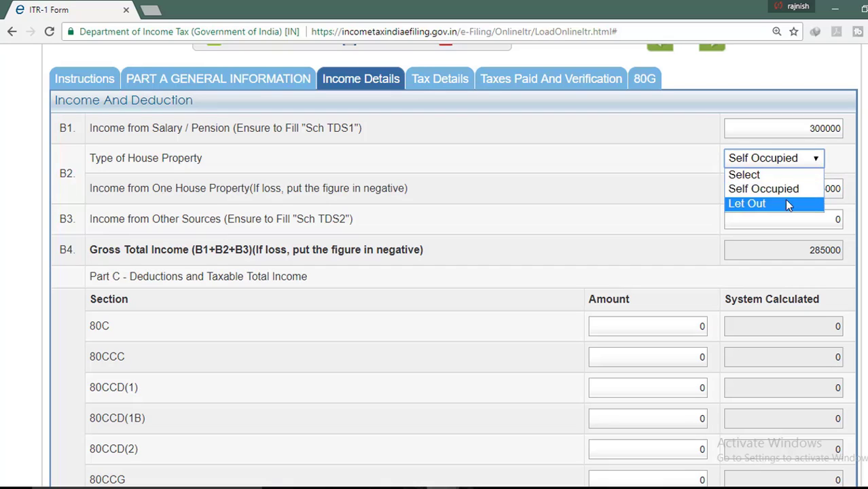
left_click(779, 205)
left_click(816, 190)
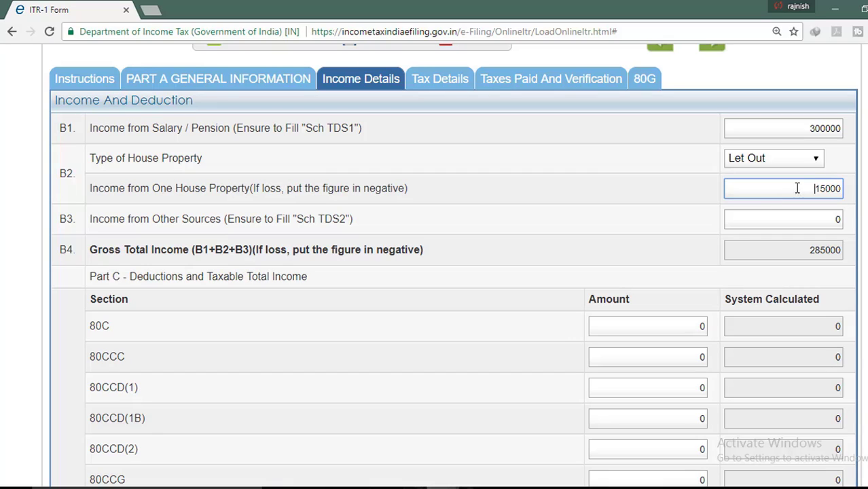
left_click(824, 188)
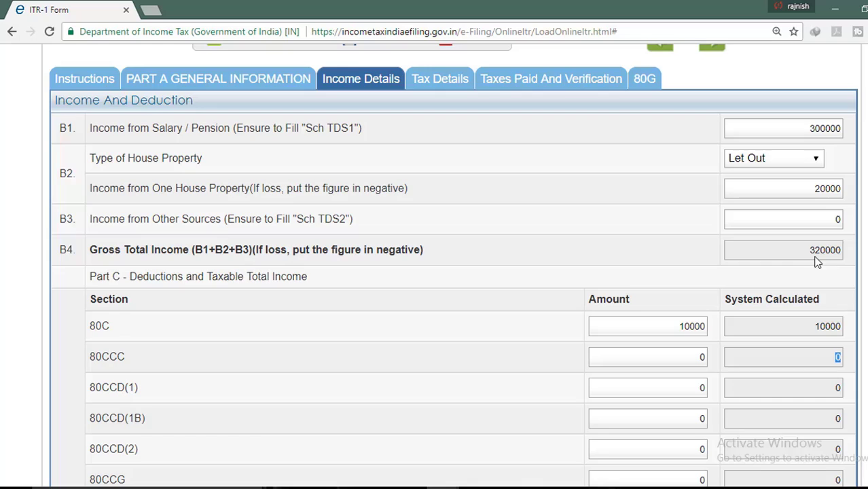
Check Part D's tax 6000, cess 180 and total 6180, then save the draft
scroll(697, 323, "down", 3)
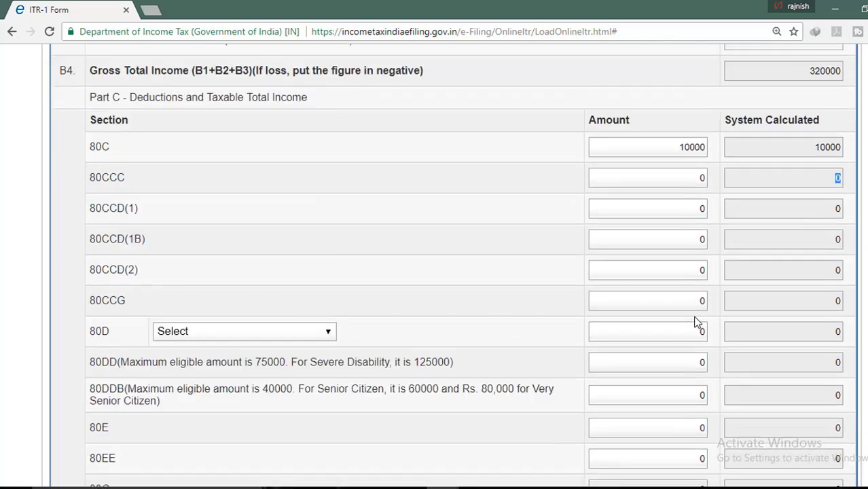
scroll(696, 323, "down", 7)
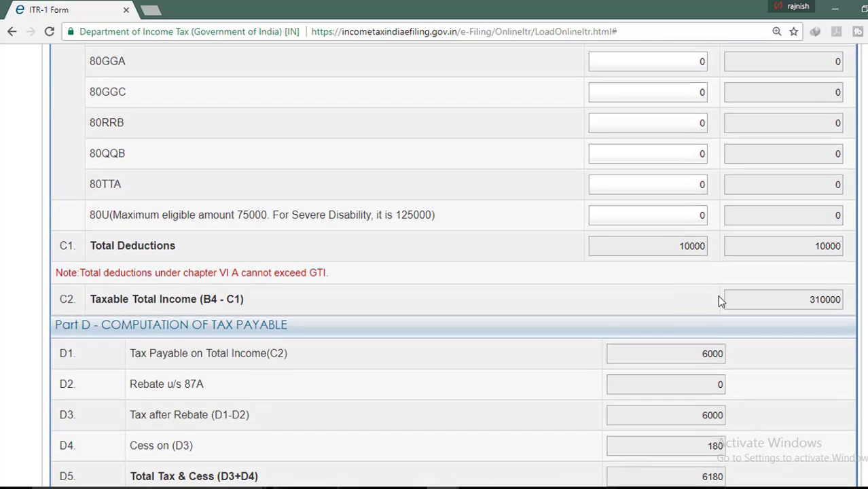
scroll(719, 297, "down", 2)
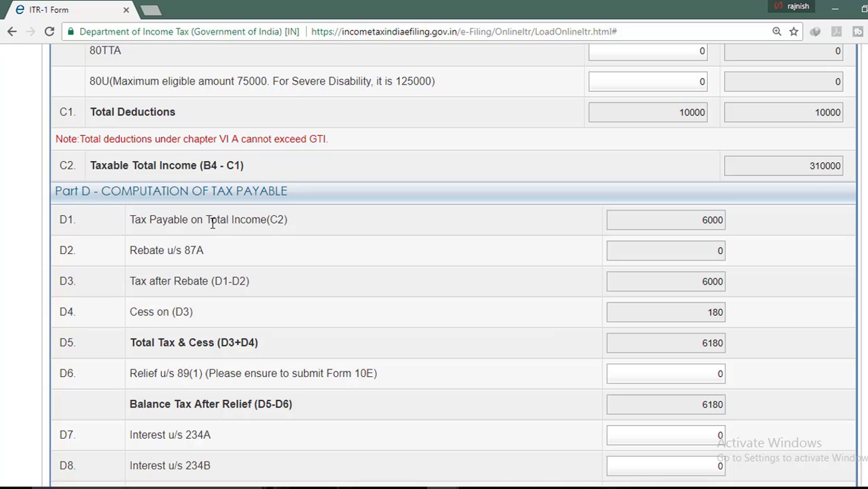
scroll(213, 224, "down", 2)
scroll(213, 225, "up", 1)
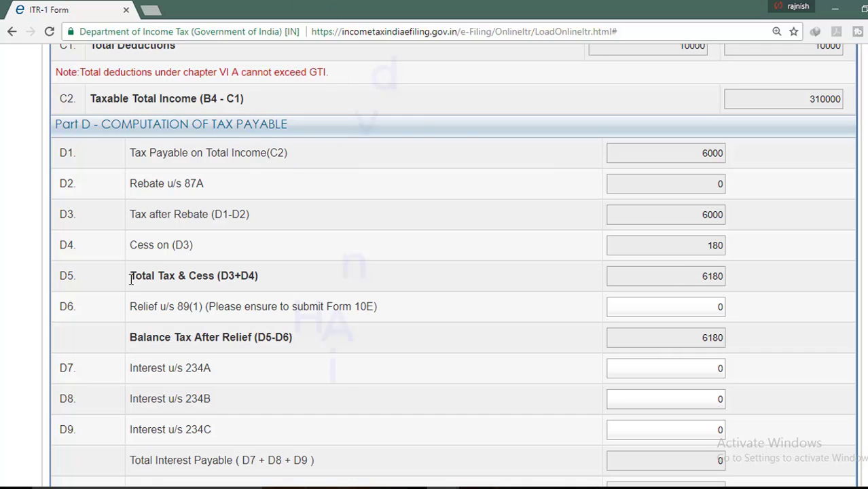
scroll(421, 265, "down", 1)
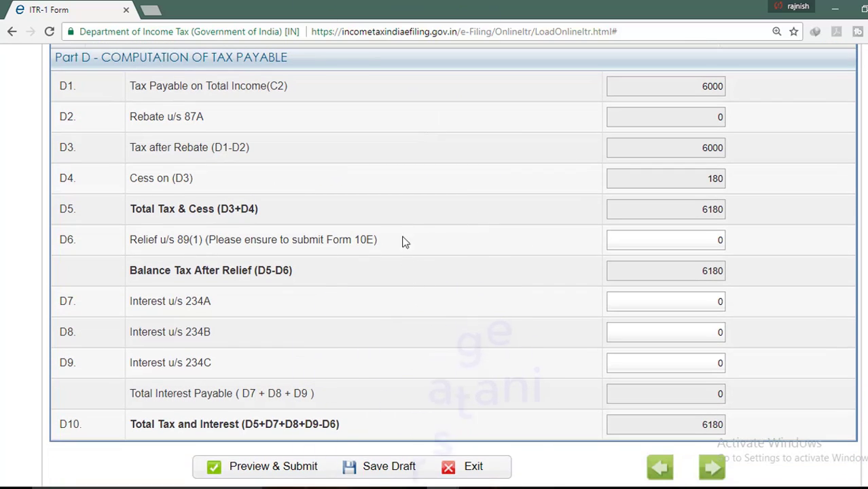
left_click(652, 301)
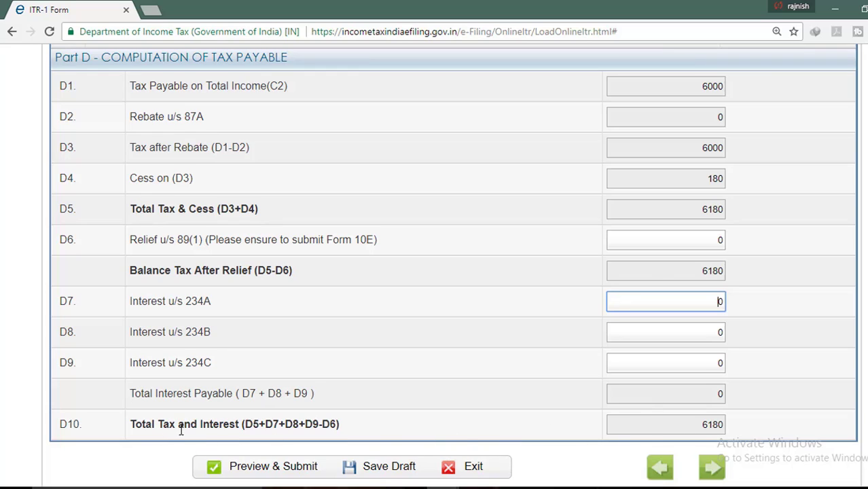
left_click(384, 468)
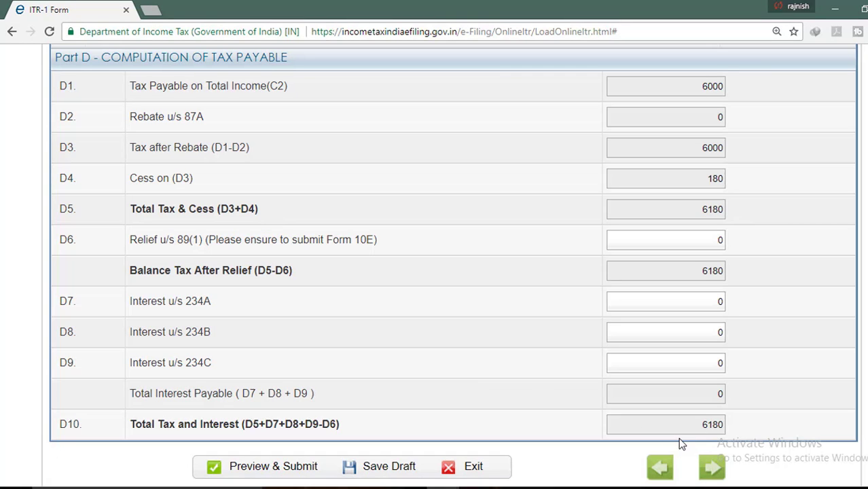
Go to Tax Details and step through the empty row 1 fields of Sch TDS1
left_click(710, 466)
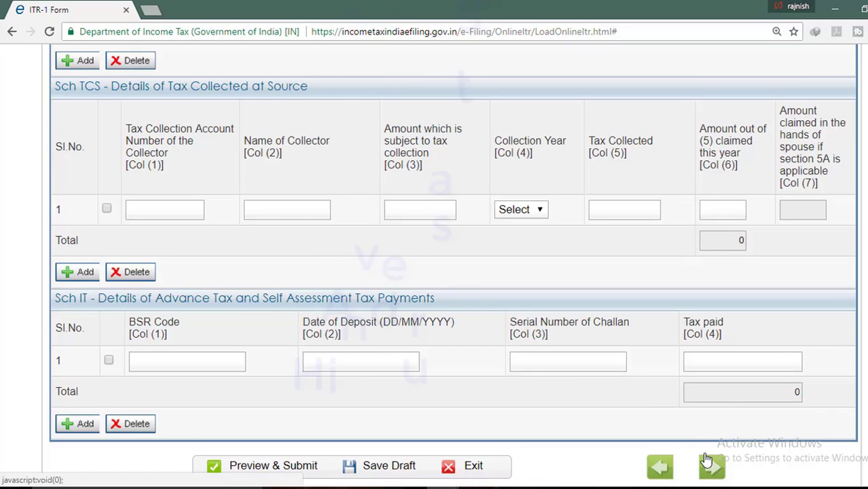
scroll(316, 266, "up", 4)
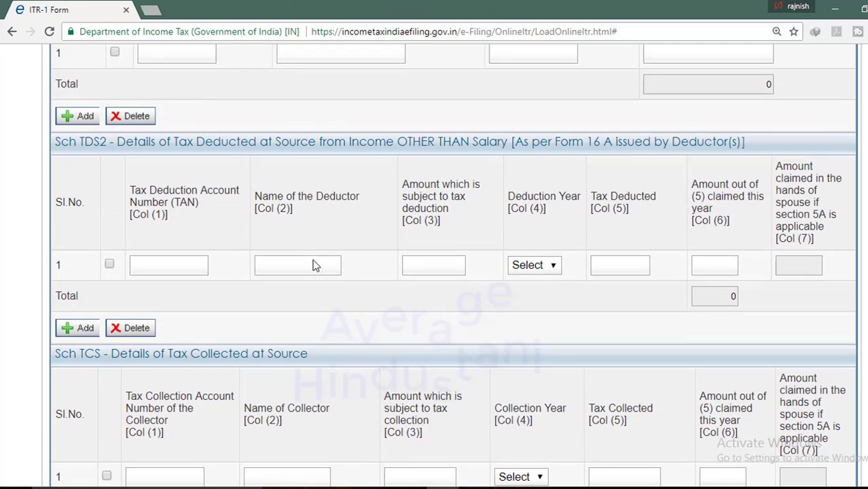
scroll(123, 174, "up", 3)
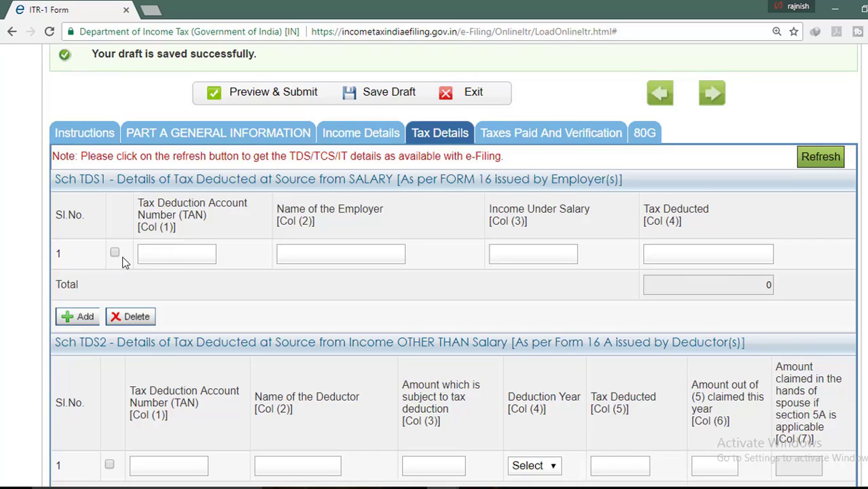
left_click(173, 254)
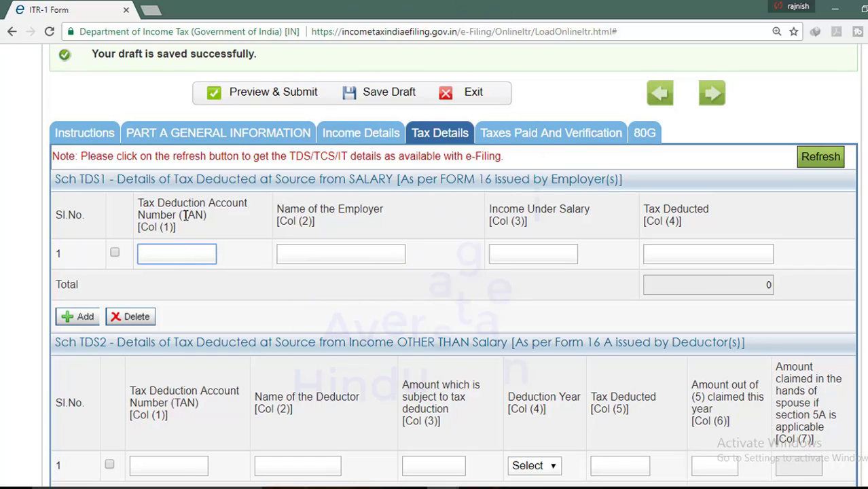
left_click(302, 255)
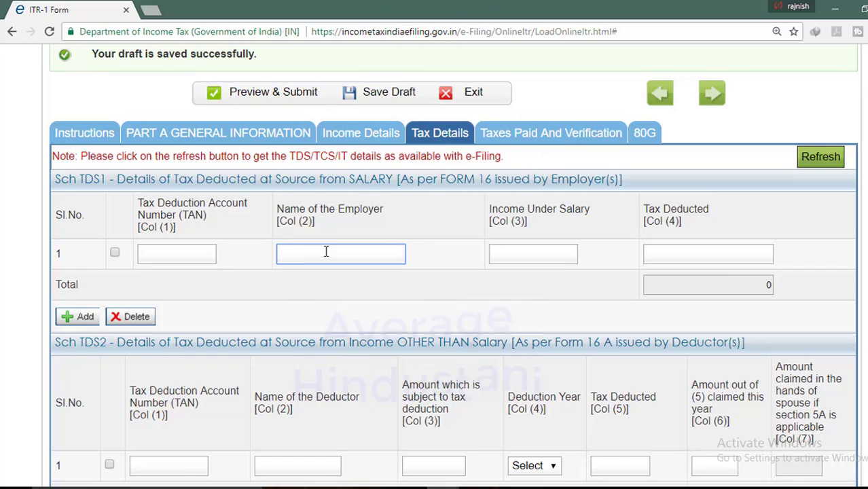
left_click(506, 253)
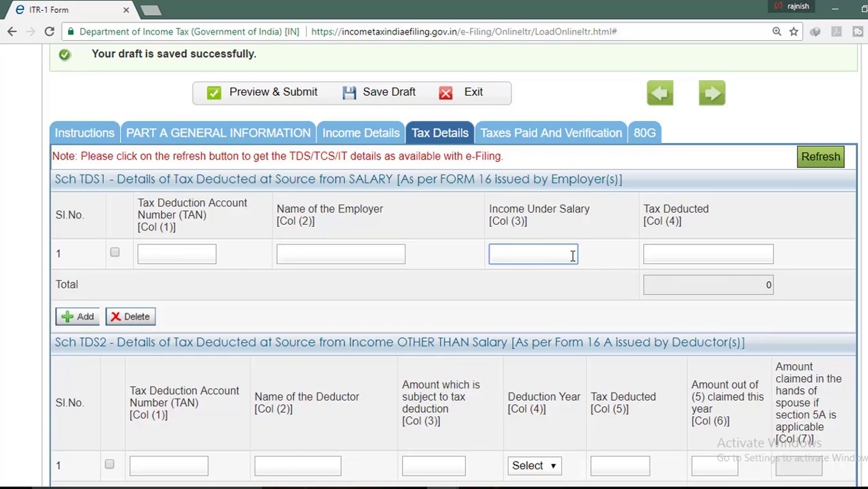
left_click(685, 249)
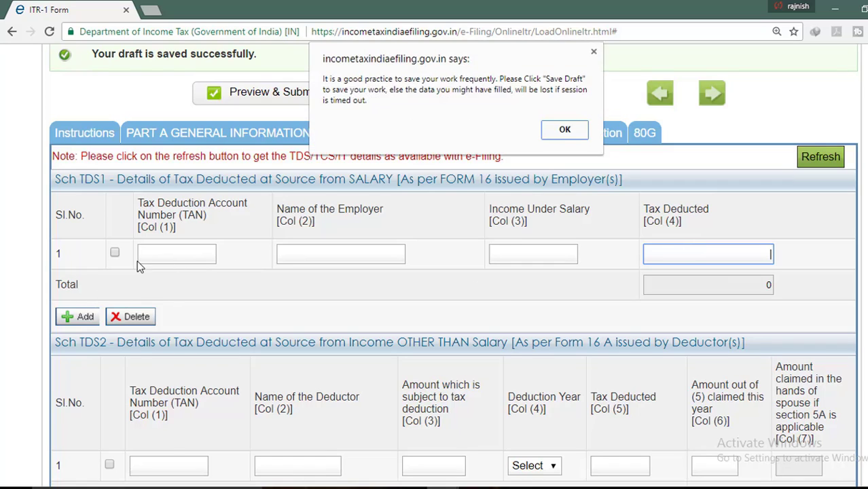
Dismiss the save reminder, re-save the draft, and try adding a second Sch TDS1 row
left_click(564, 130)
left_click(384, 100)
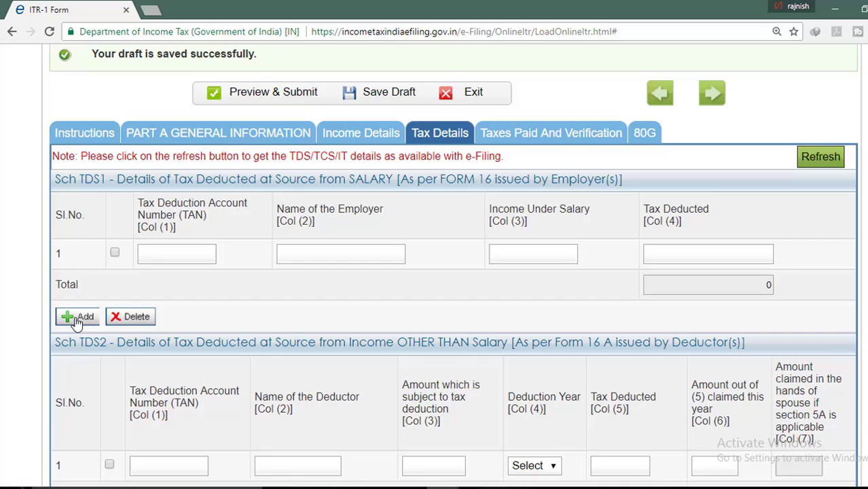
left_click(78, 318)
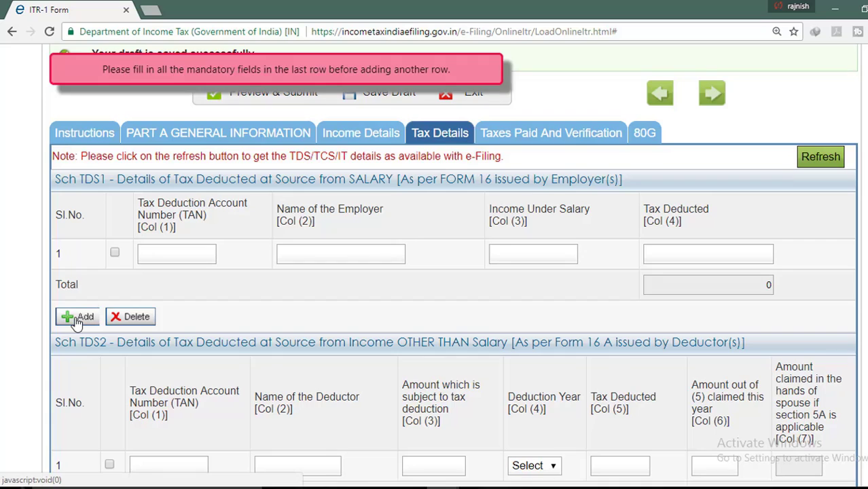
left_click(114, 253)
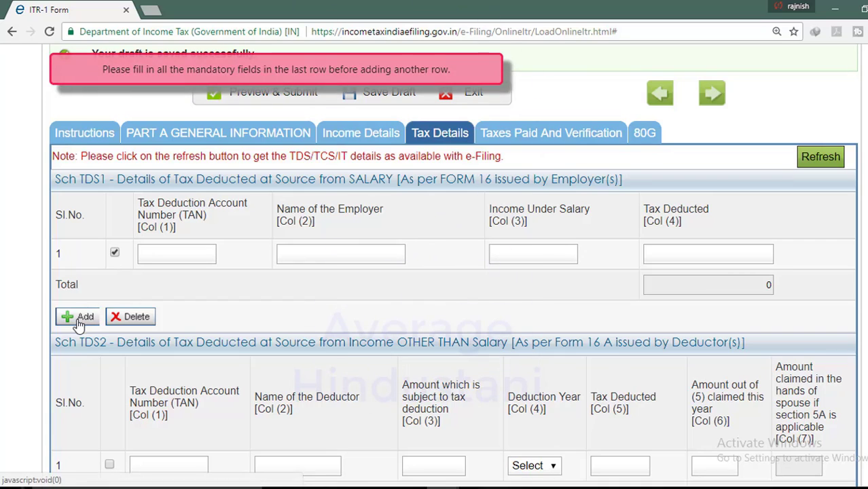
left_click(113, 253)
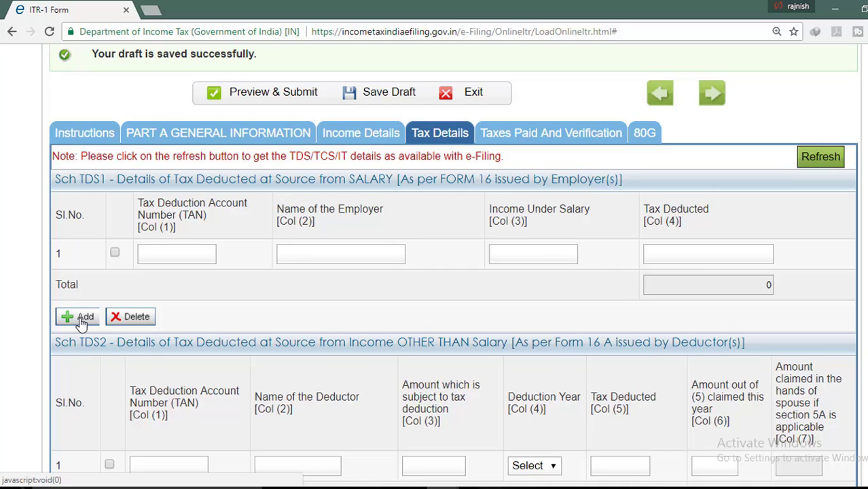
Check Sch TDS2's deduction year list and test adding and deleting its rows
scroll(204, 304, "down", 2)
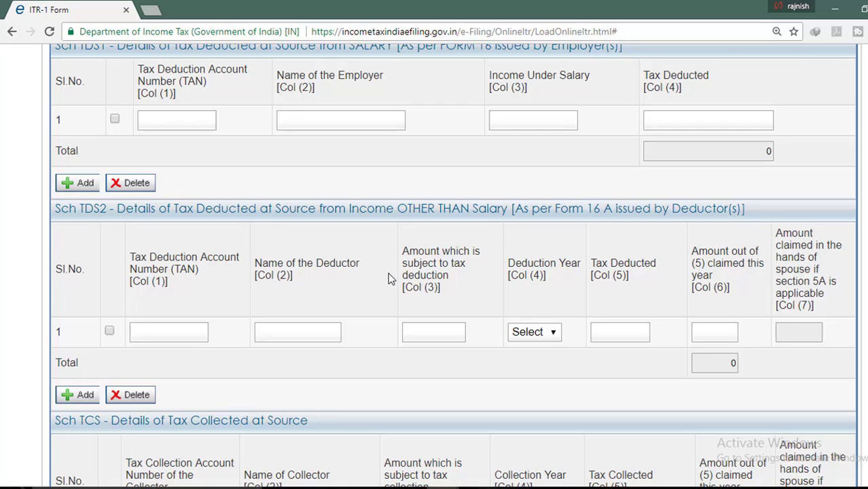
scroll(334, 305, "down", 1)
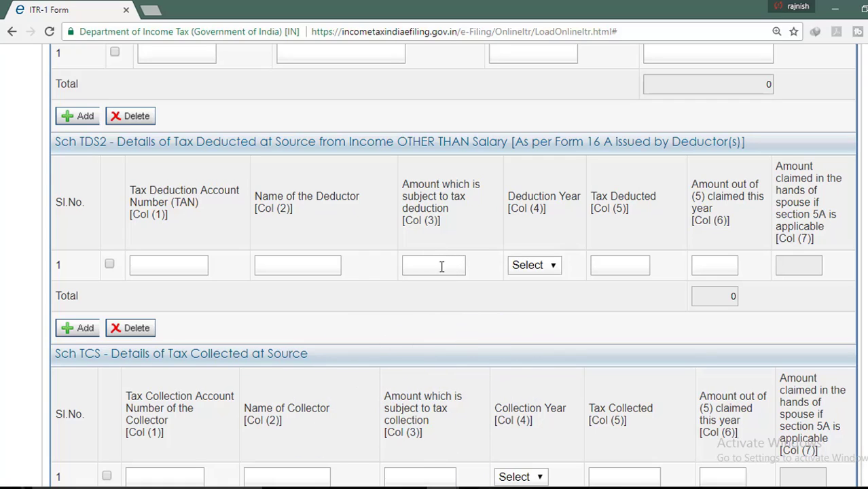
left_click(545, 266)
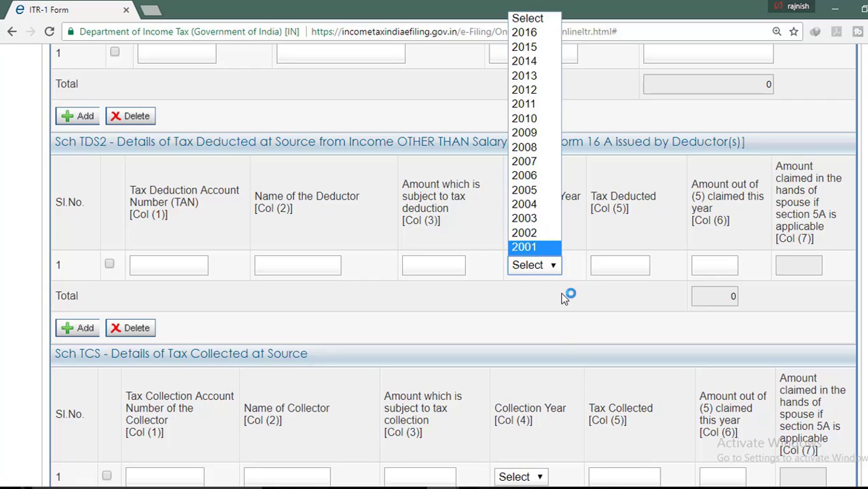
left_click(566, 294)
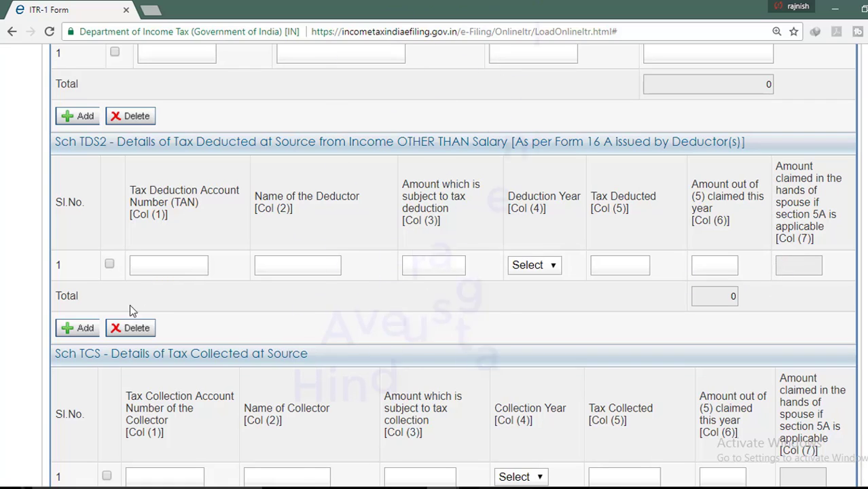
left_click(81, 332)
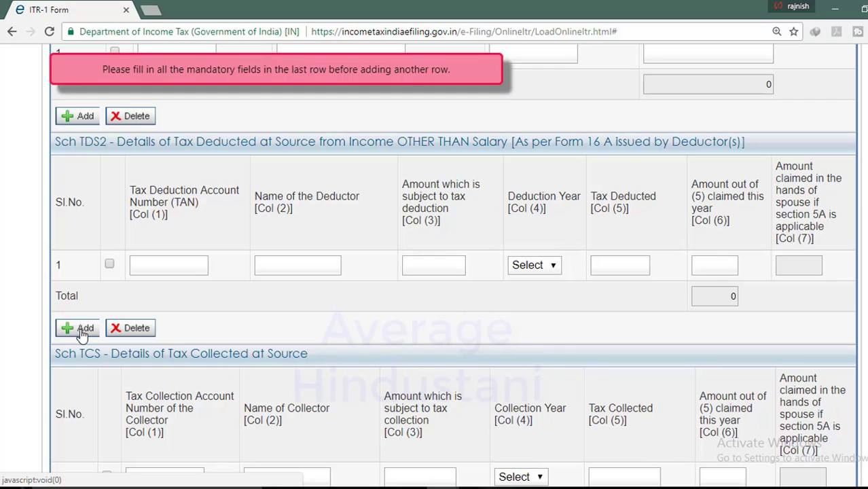
left_click(109, 265)
left_click(133, 327)
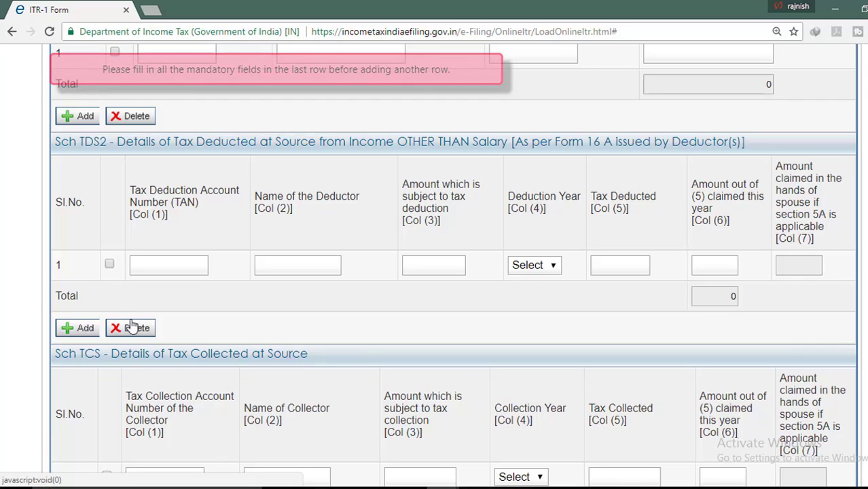
Toggle the first Sch IT row, leave it empty, and save the draft
scroll(299, 307, "down", 2)
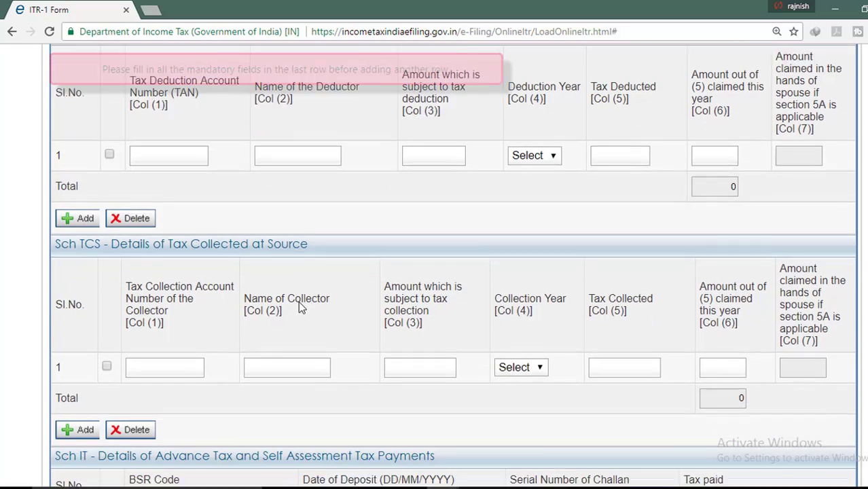
scroll(133, 231, "down", 1)
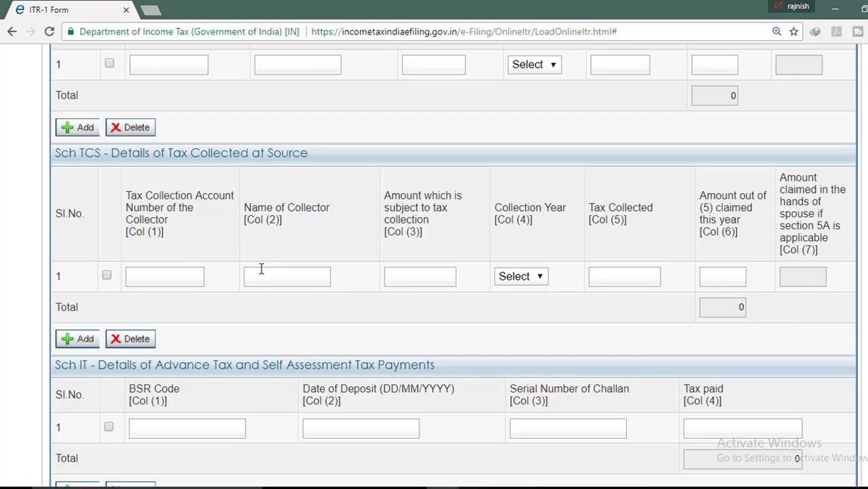
scroll(229, 284, "down", 2)
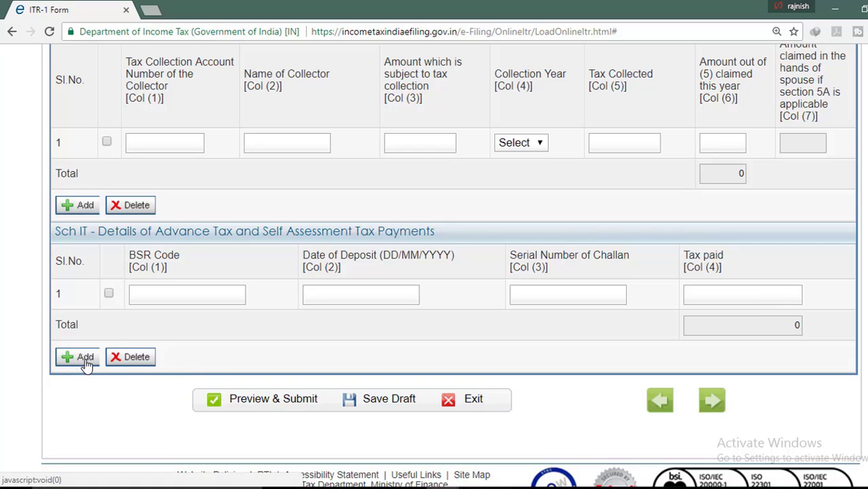
left_click(109, 294)
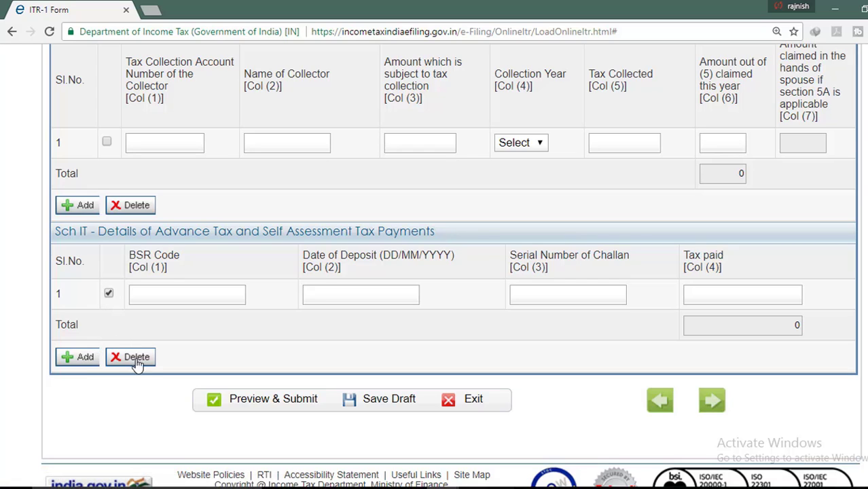
left_click(108, 294)
left_click(410, 405)
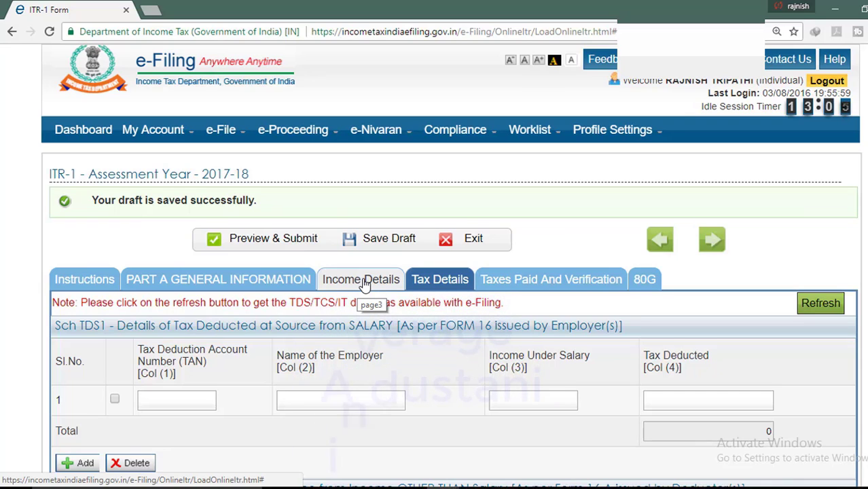
Review the 300000 salary under Income Details and save the draft
left_click(364, 284)
left_click(813, 331)
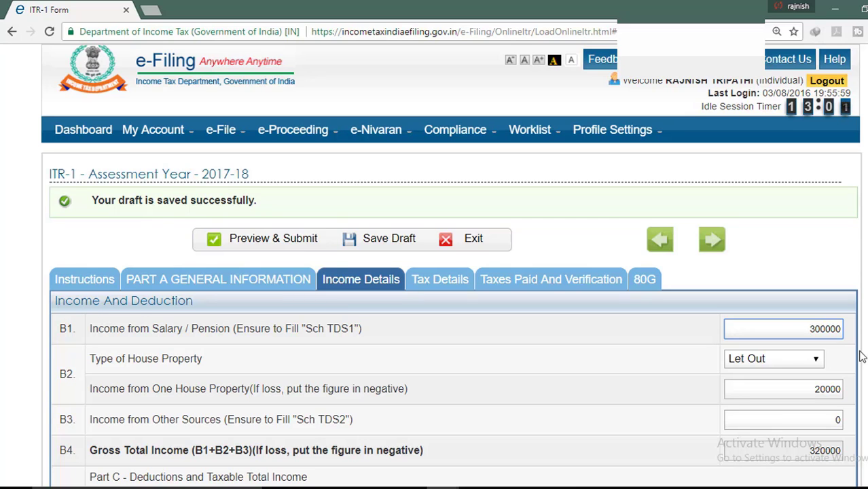
scroll(862, 356, "down", 10)
left_click(395, 367)
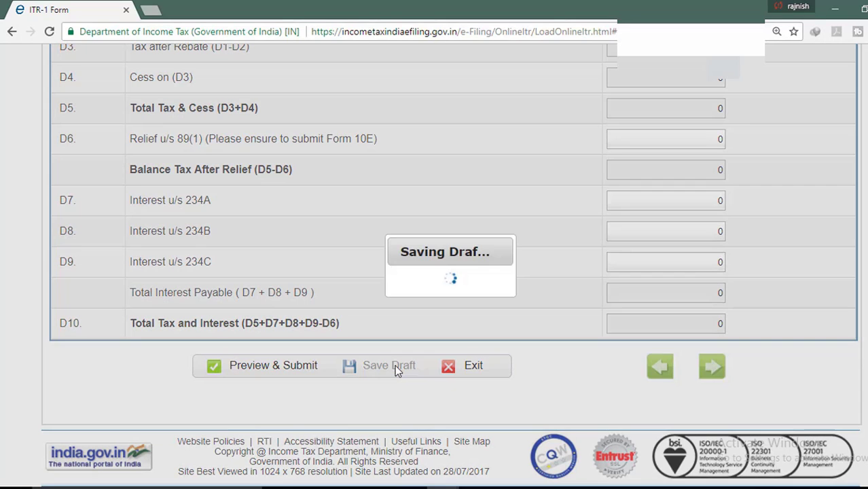
Return to the Tax Details schedules and save the draft once more
scroll(615, 308, "up", 3)
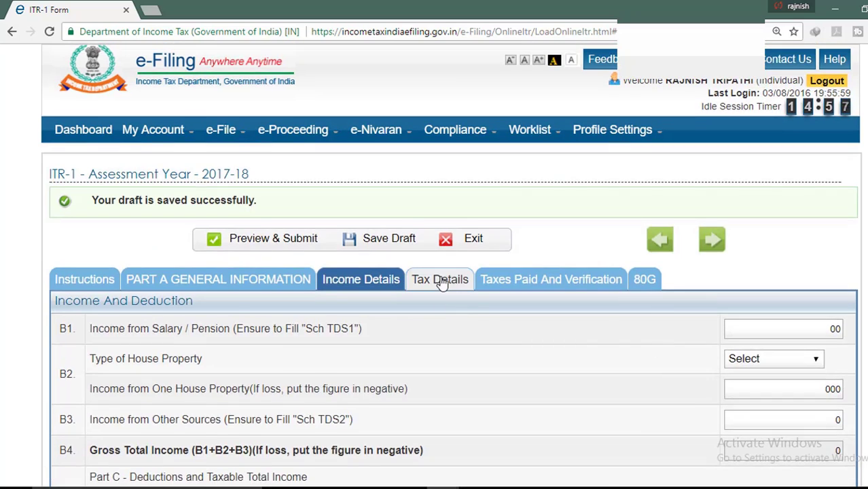
left_click(443, 279)
scroll(538, 363, "down", 10)
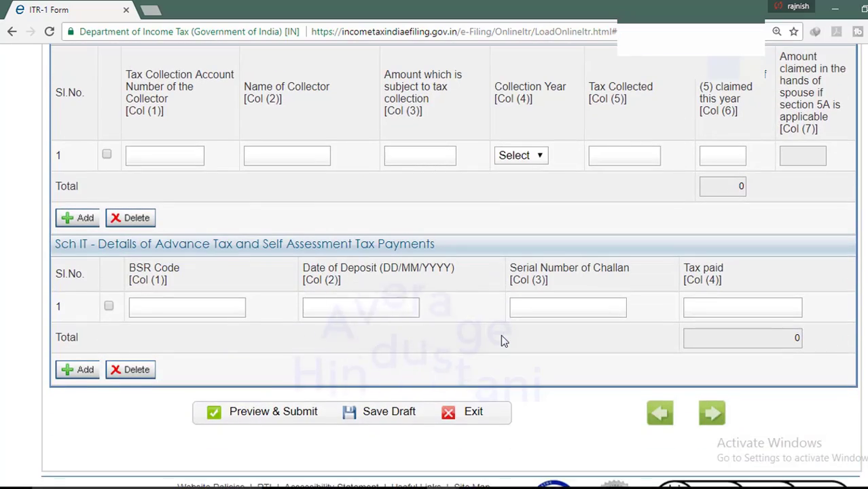
left_click(403, 412)
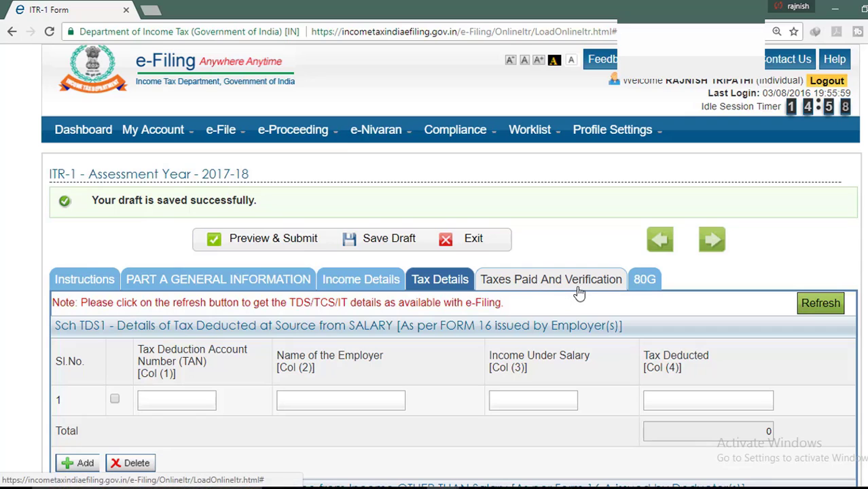
Review the Taxes Paid and Exempt Income rows, all totals showing 0
left_click(581, 285)
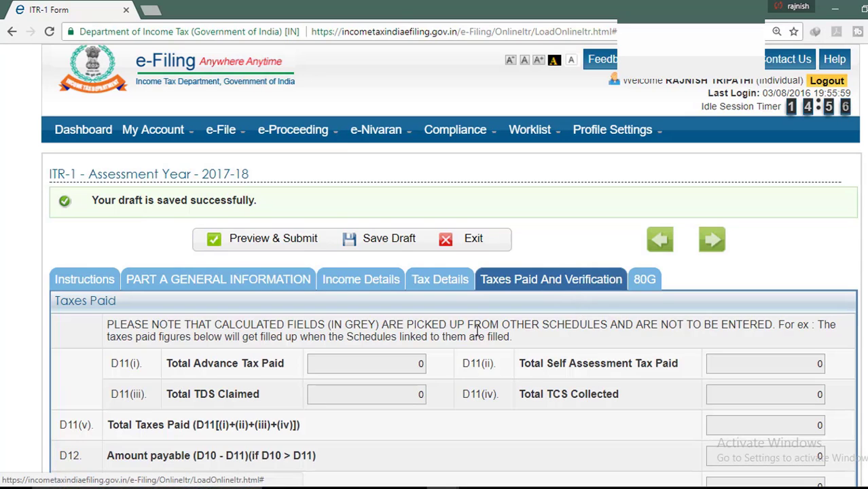
scroll(199, 360, "down", 1)
scroll(199, 360, "down", 3)
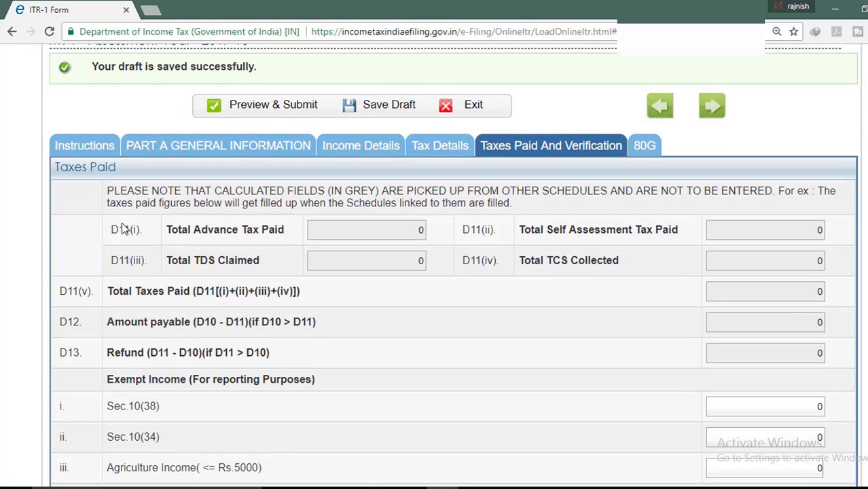
scroll(122, 225, "down", 2)
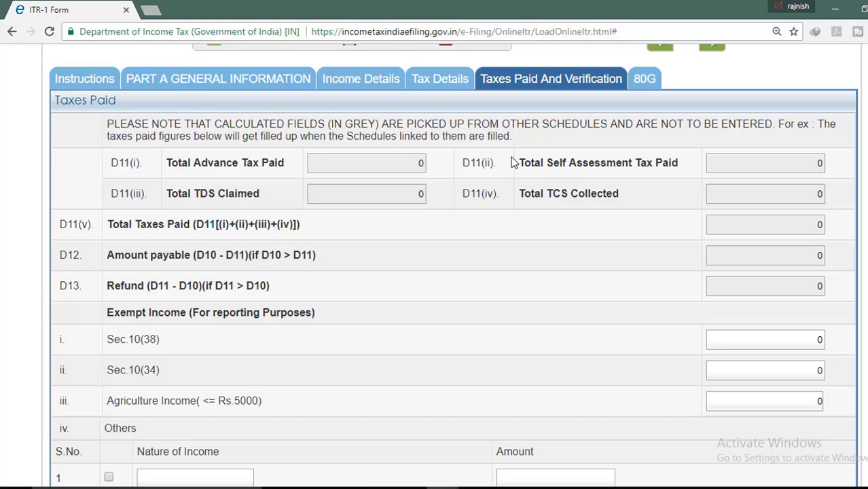
Browse the Tax Details, Income Details and Taxes Paid tabs to review their figures
left_click(428, 82)
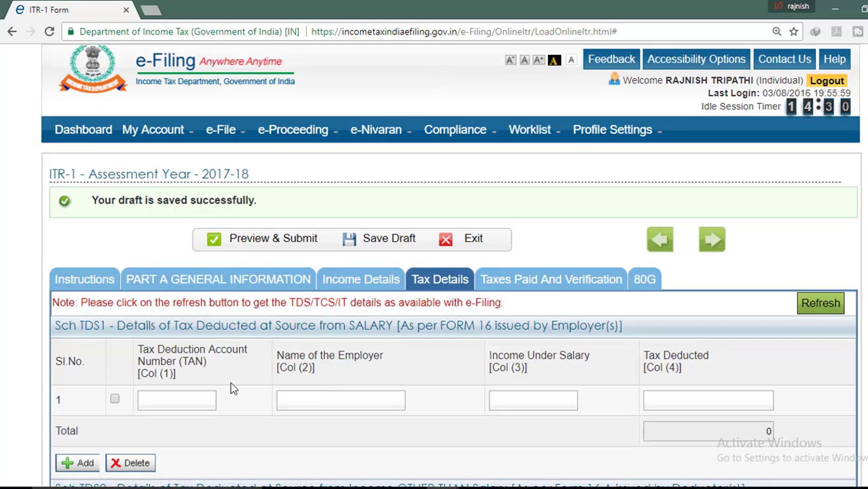
scroll(224, 384, "down", 1)
scroll(349, 359, "down", 4)
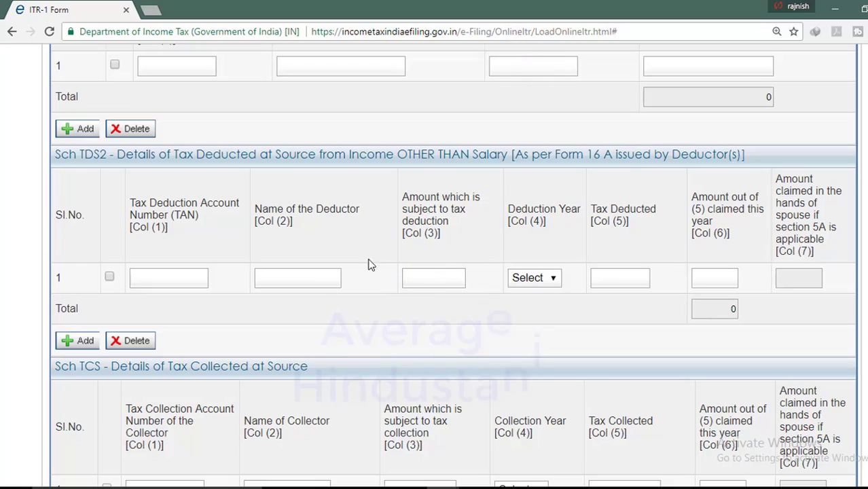
scroll(425, 303, "up", 5)
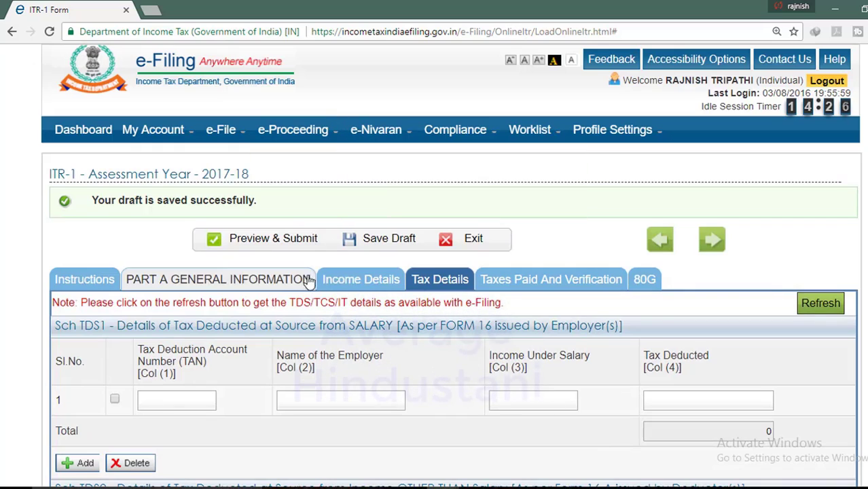
left_click(351, 284)
scroll(424, 280, "down", 15)
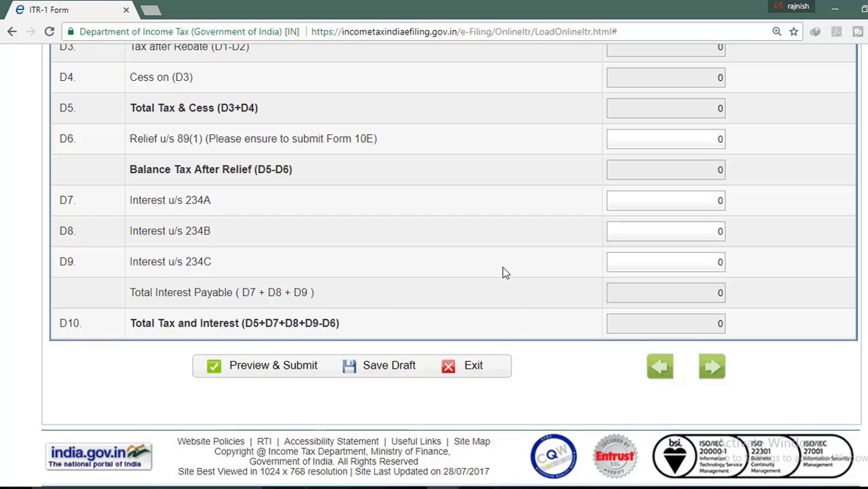
scroll(504, 271, "up", 15)
left_click(500, 280)
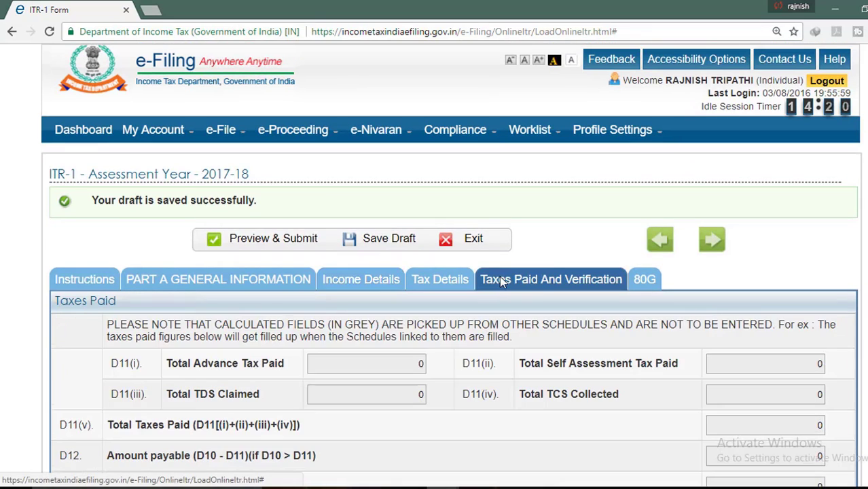
scroll(506, 306, "down", 3)
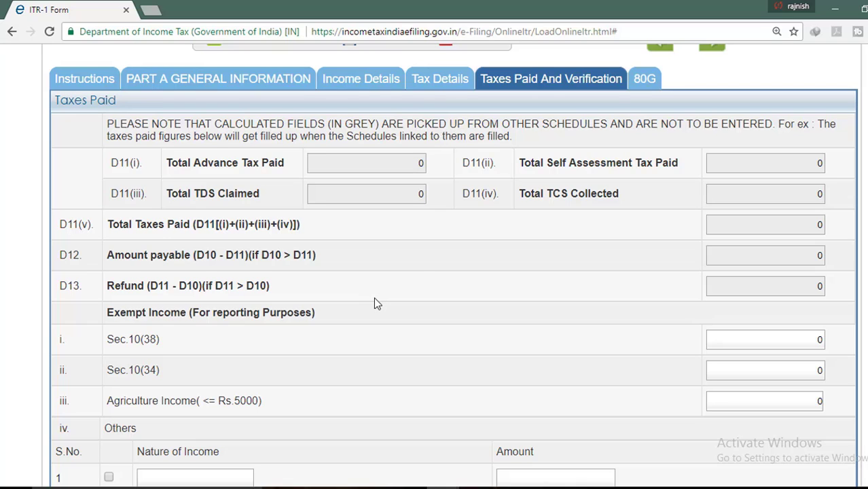
Go back via Income Details to the Tax Details page's empty TDS1 and TDS2 schedules
left_click(367, 79)
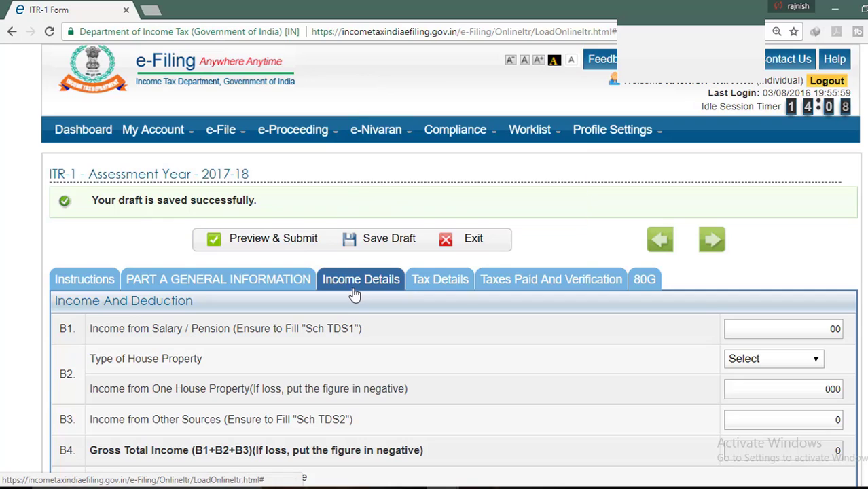
scroll(354, 293, "down", 4)
scroll(362, 163, "up", 3)
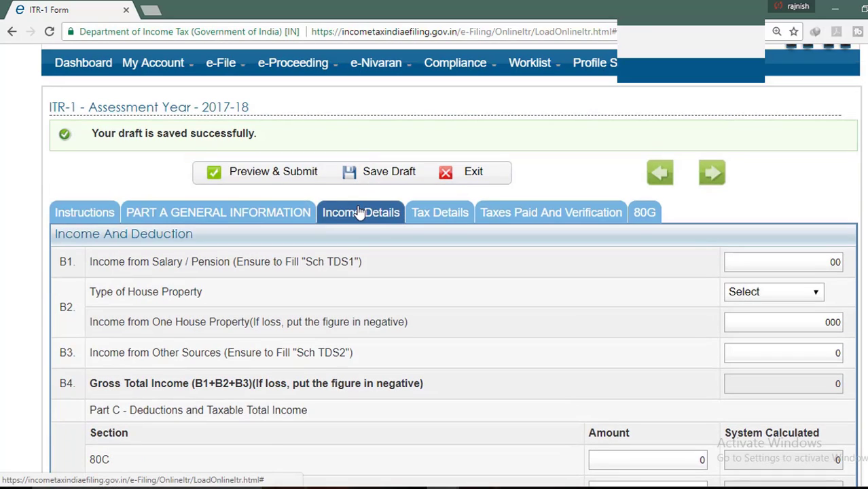
left_click(441, 214)
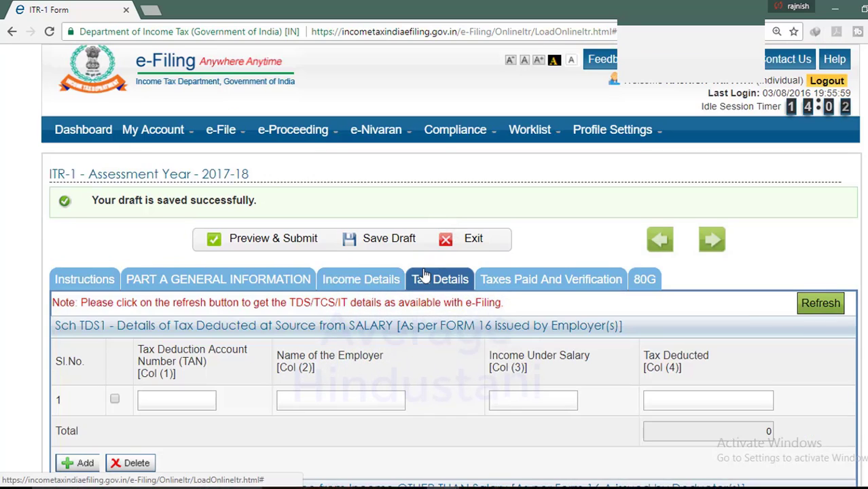
scroll(435, 258, "down", 2)
scroll(448, 204, "down", 1)
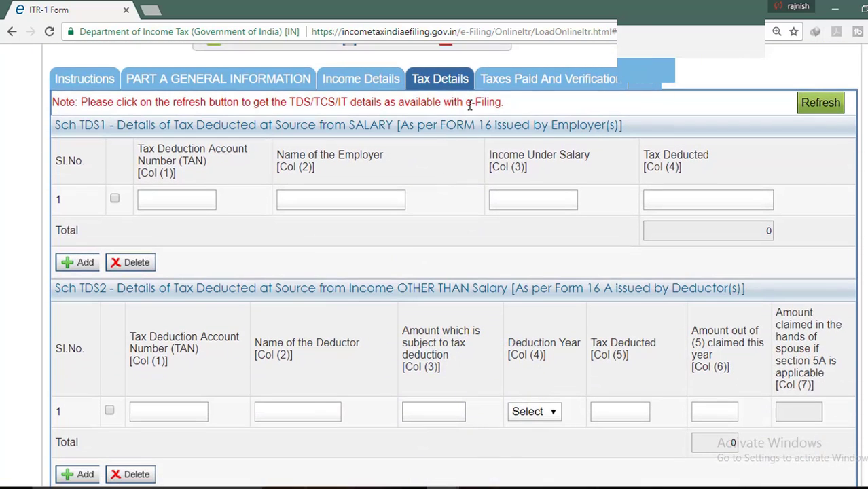
left_click(518, 79)
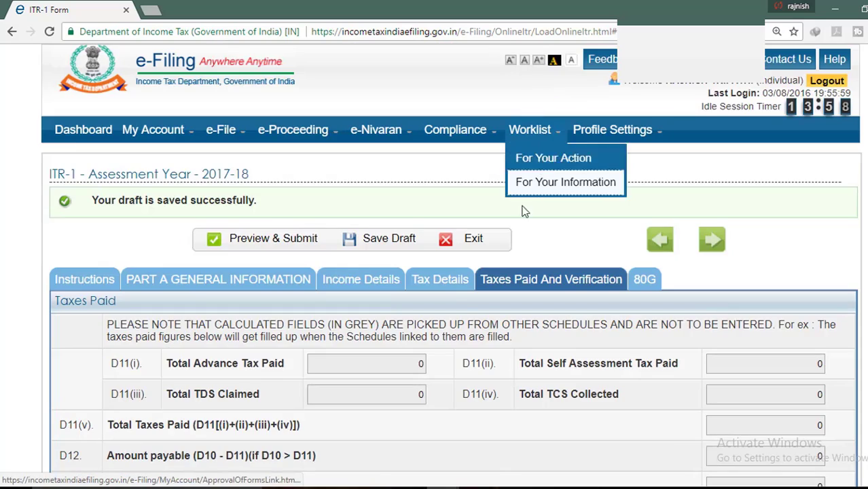
scroll(461, 307, "down", 2)
scroll(462, 303, "down", 1)
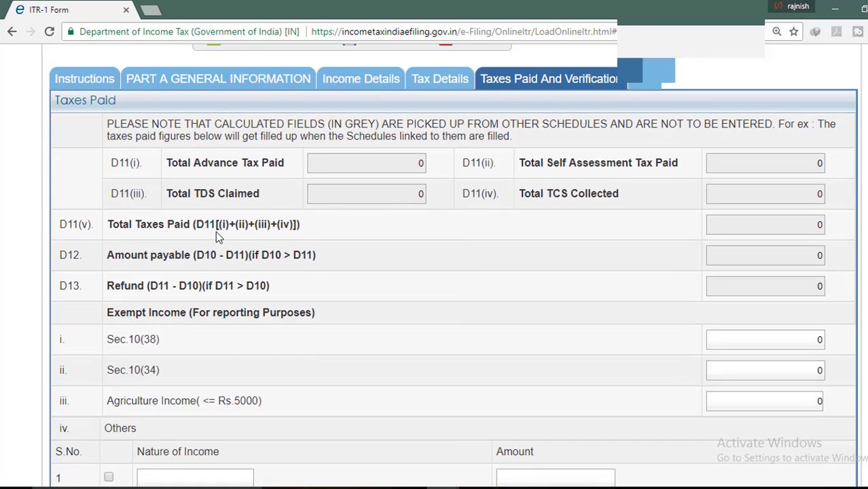
scroll(357, 306, "down", 1)
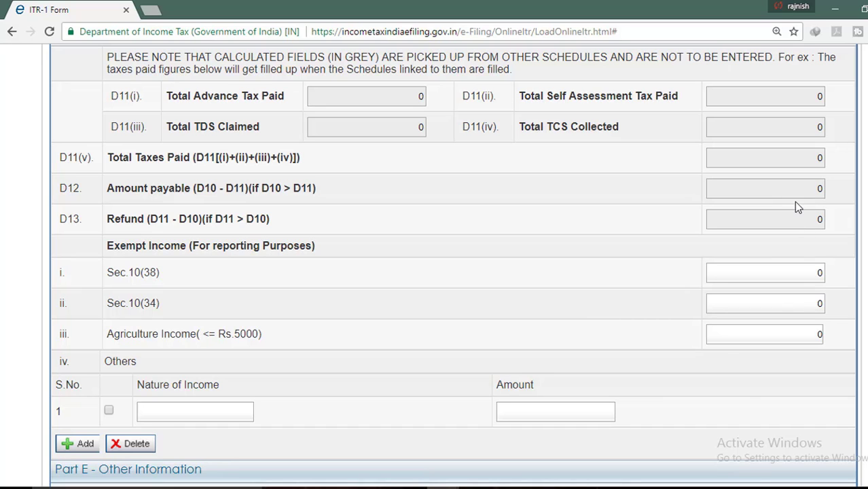
scroll(742, 253, "down", 4)
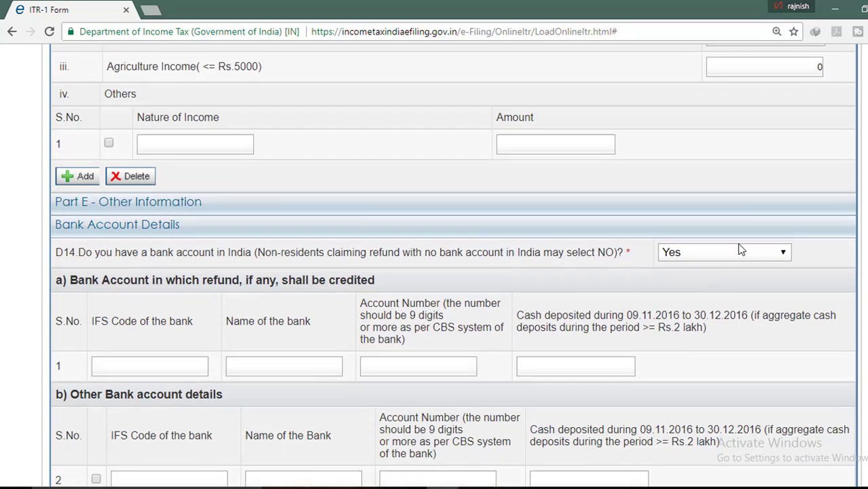
scroll(740, 248, "down", 1)
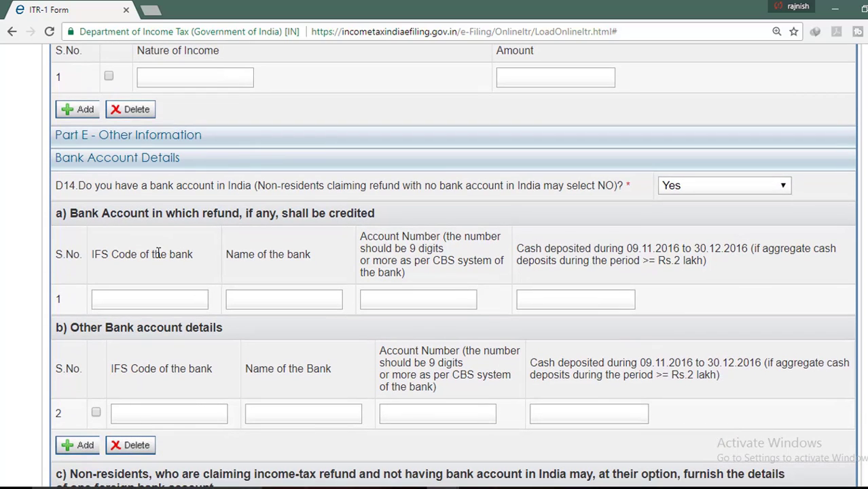
left_click(121, 295)
scroll(127, 325, "down", 1)
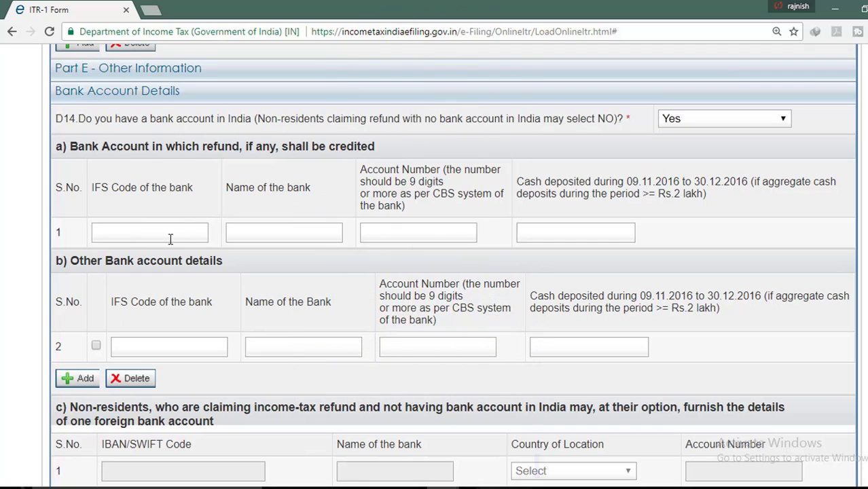
scroll(254, 229, "up", 4)
scroll(595, 223, "up", 4)
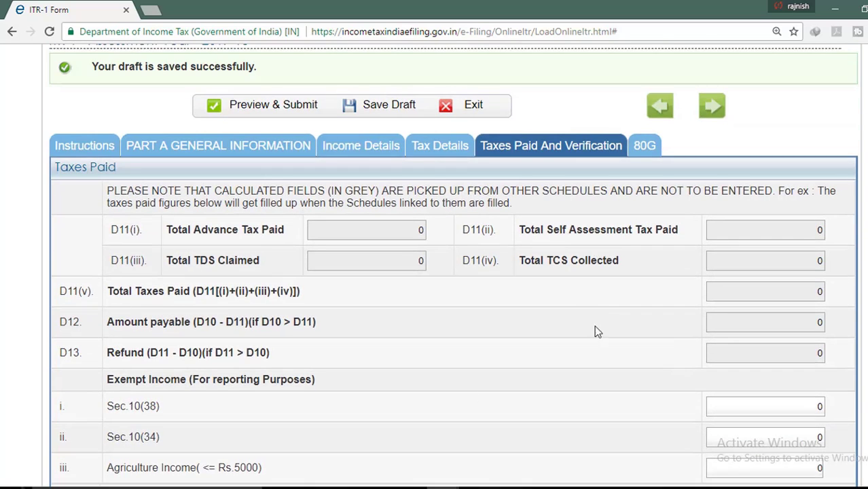
scroll(442, 355, "down", 1)
scroll(585, 288, "down", 2)
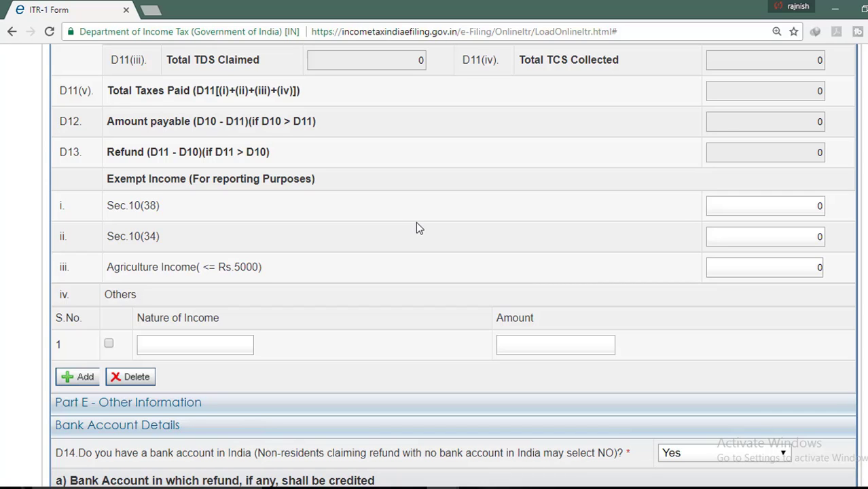
scroll(417, 228, "down", 1)
scroll(454, 232, "down", 1)
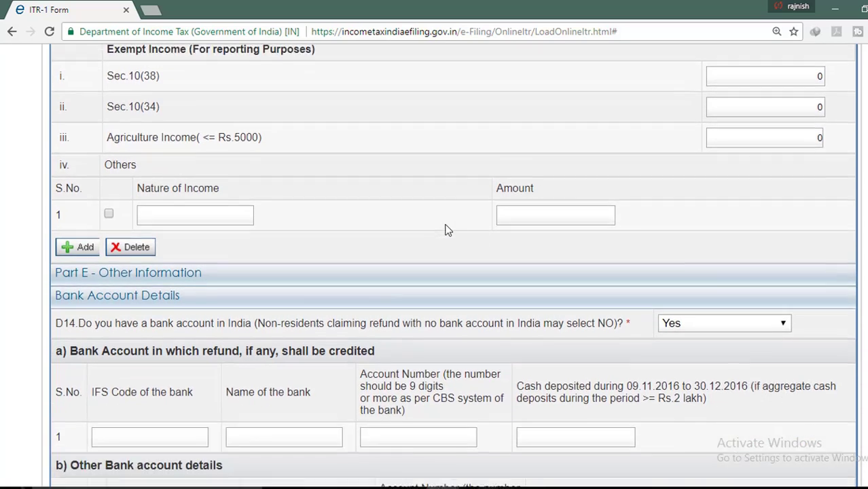
scroll(448, 229, "down", 3)
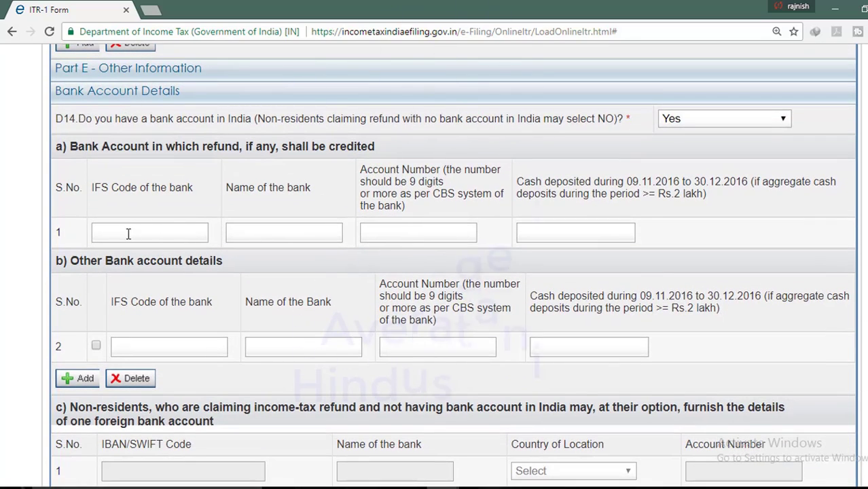
Try the refund bank IFS code and bank name fields, dismissing the save reminder
left_click(128, 233)
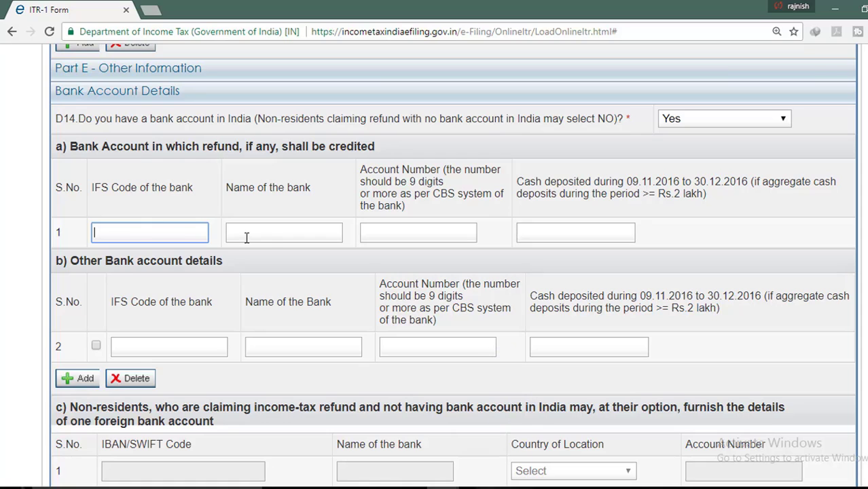
left_click(270, 236)
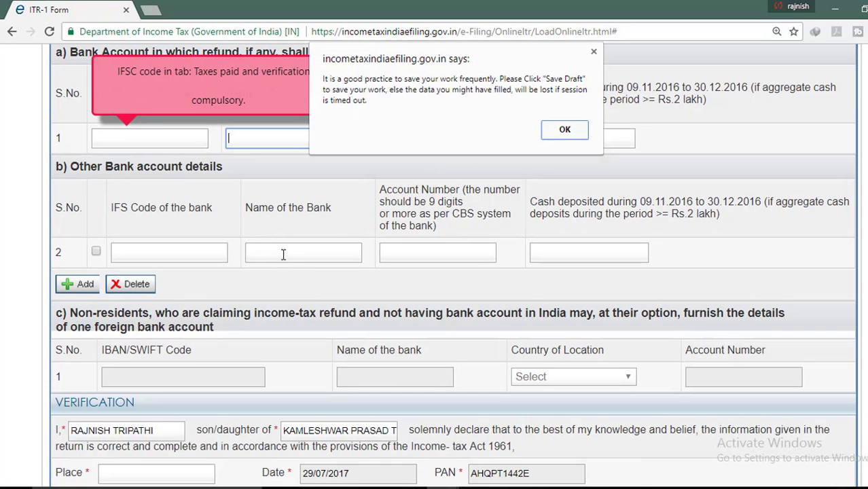
left_click(564, 128)
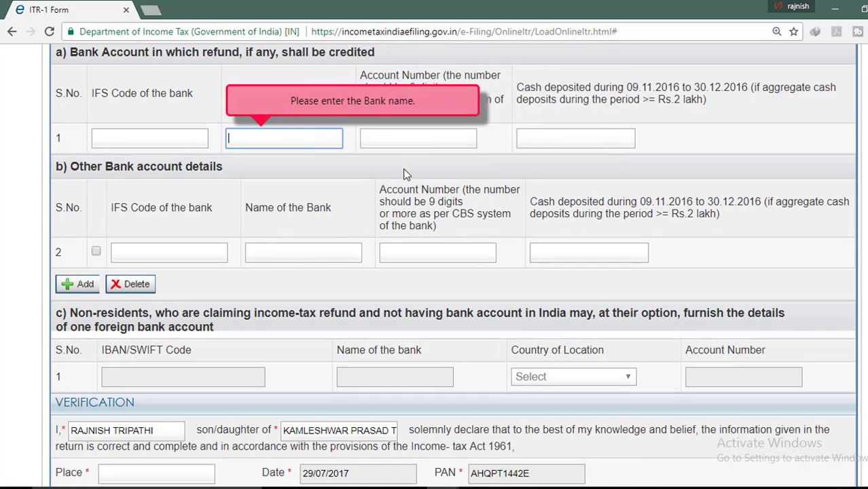
scroll(322, 191, "up", 2)
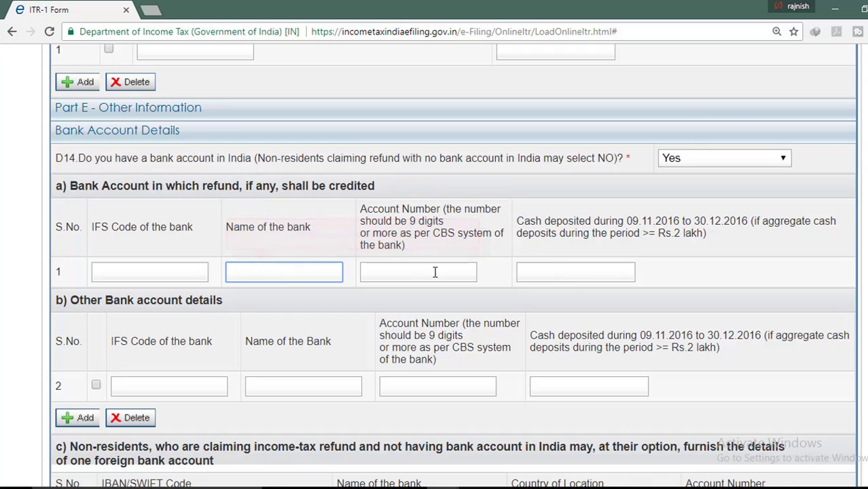
scroll(459, 285, "down", 2)
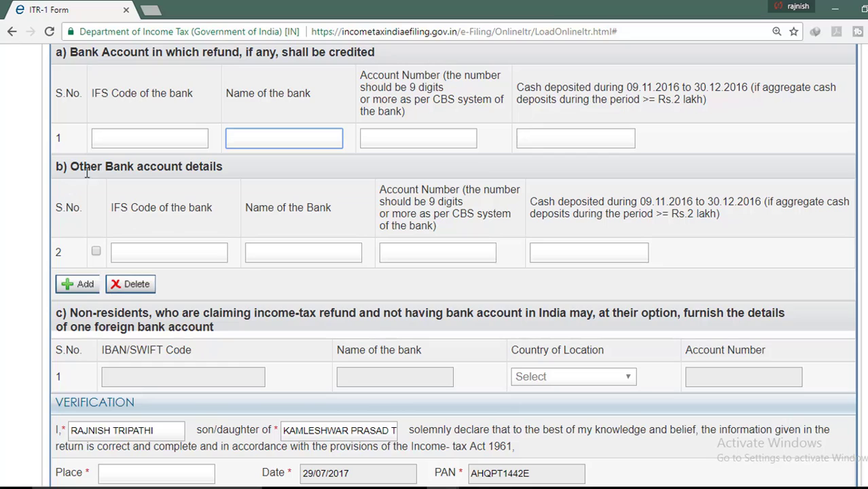
scroll(86, 172, "up", 2)
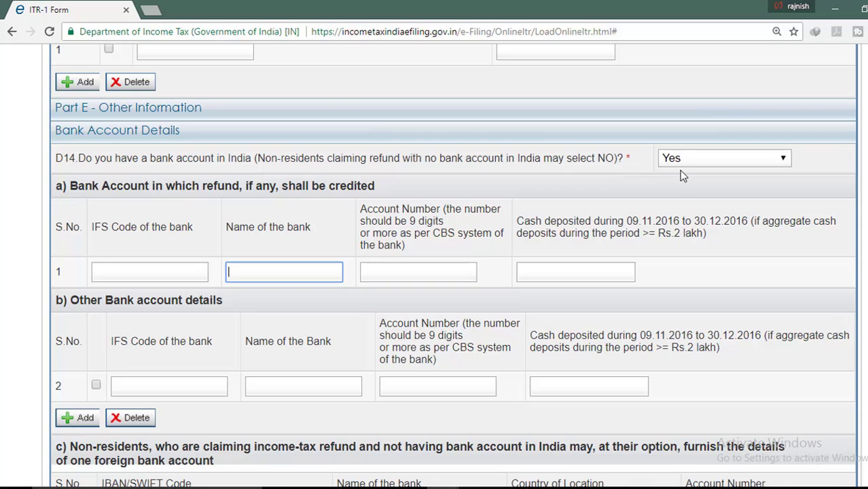
Set D14 to No, disabling the refund and other bank account rows
left_click(755, 163)
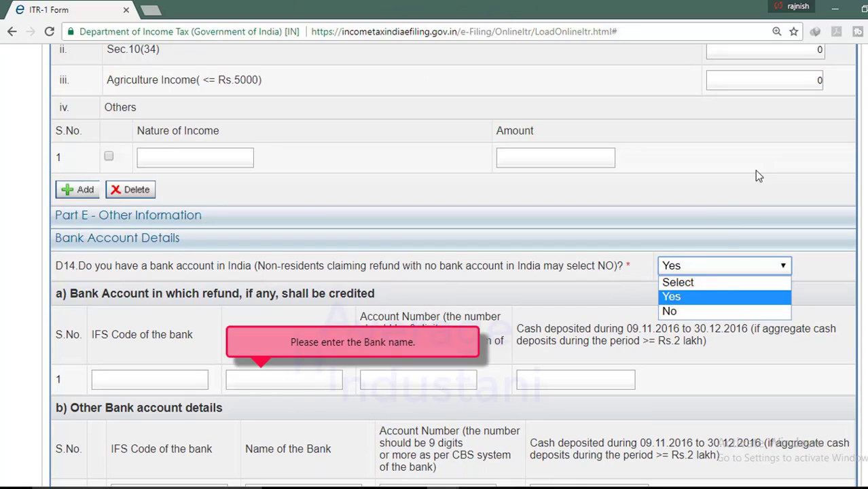
left_click(704, 311)
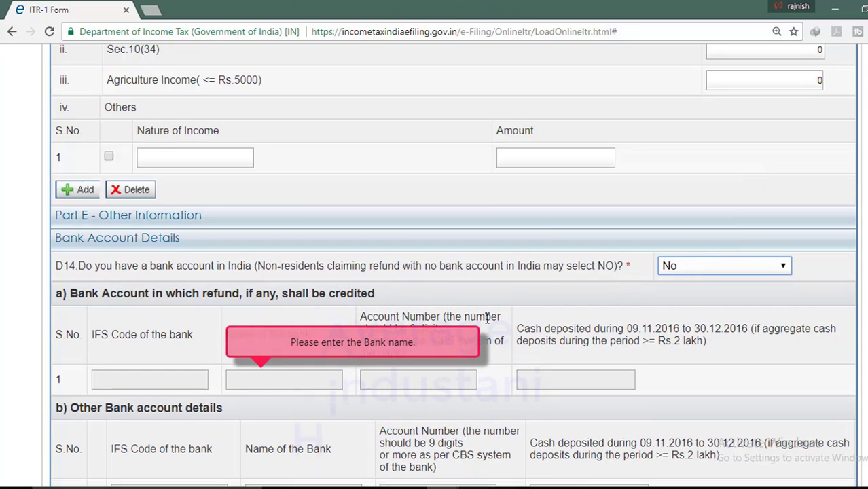
scroll(487, 318, "down", 2)
scroll(197, 251, "down", 1)
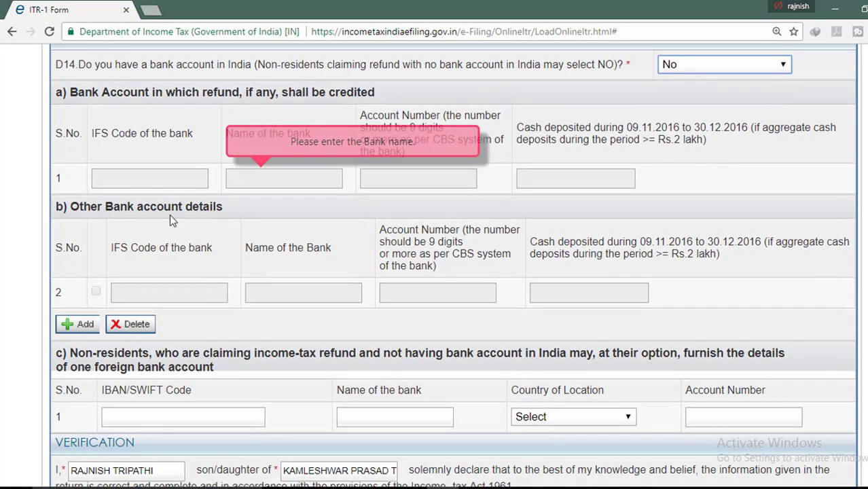
scroll(246, 245, "down", 1)
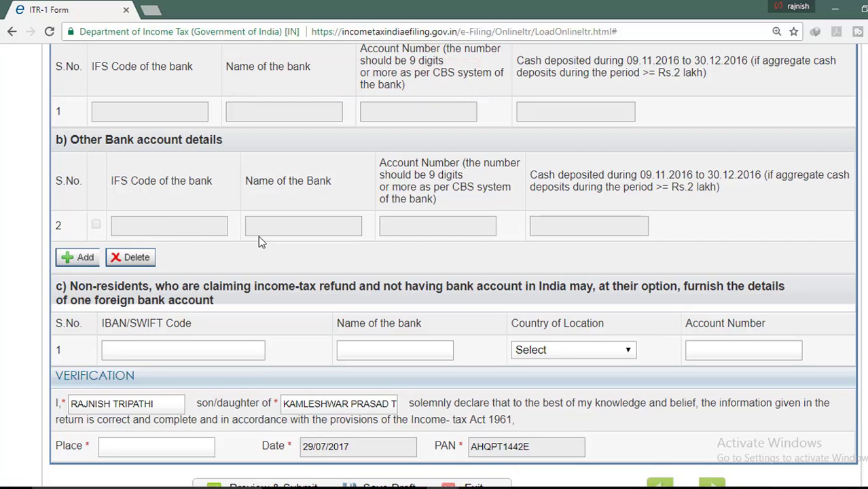
Select the Verification Place field, then save the draft to reach the 80G schedule
scroll(259, 237, "down", 2)
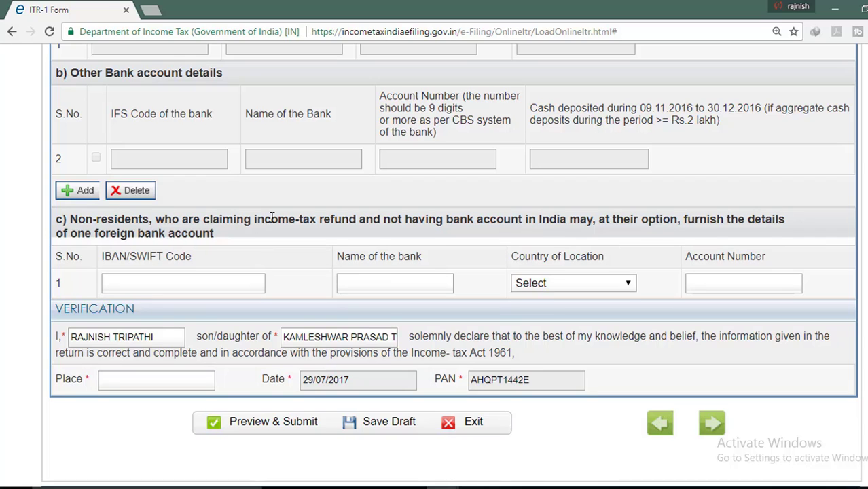
scroll(271, 221, "down", 2)
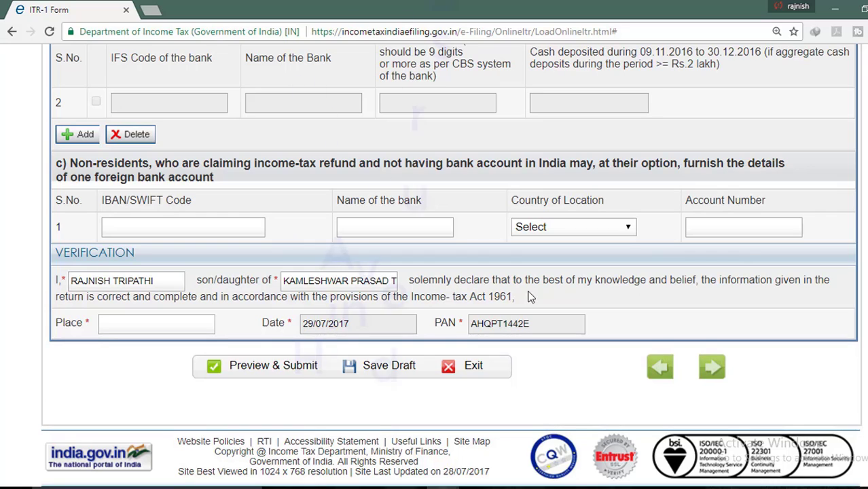
left_click(197, 324)
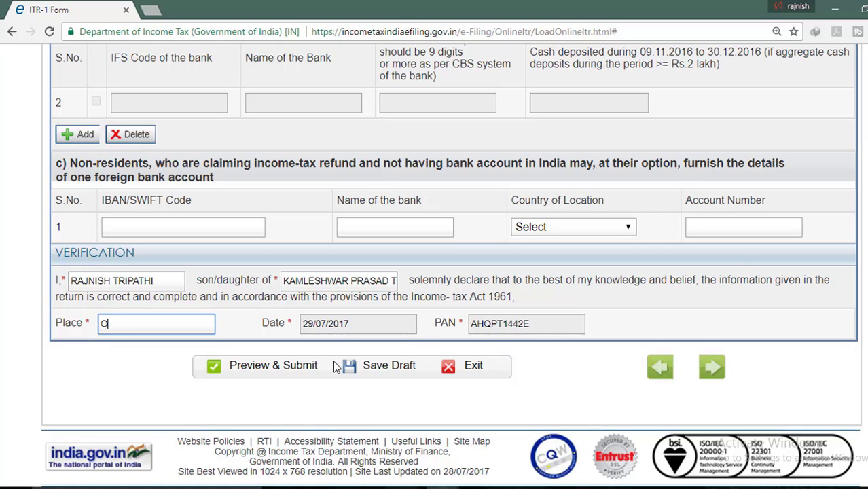
left_click(343, 366)
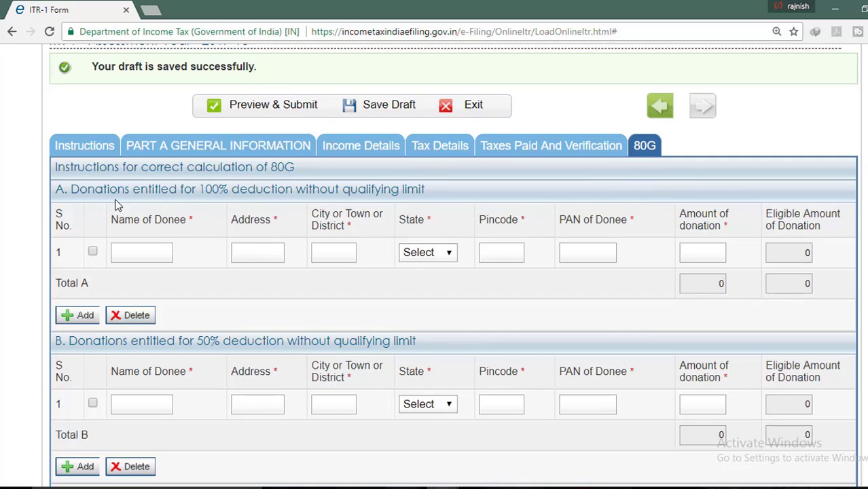
scroll(226, 285, "down", 1)
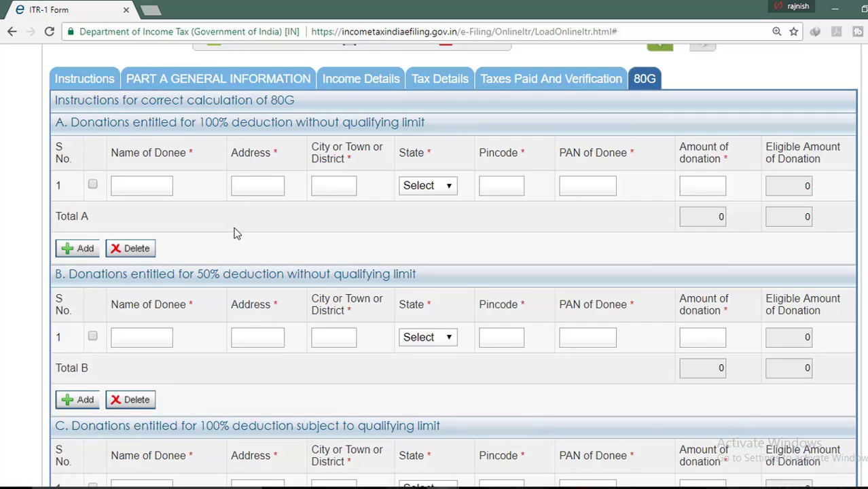
scroll(234, 232, "down", 3)
scroll(235, 232, "down", 2)
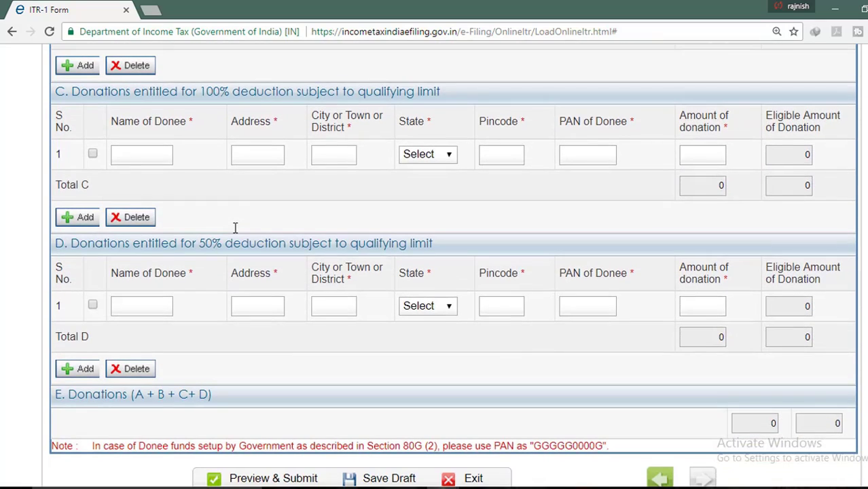
scroll(235, 227, "down", 2)
scroll(236, 233, "up", 1)
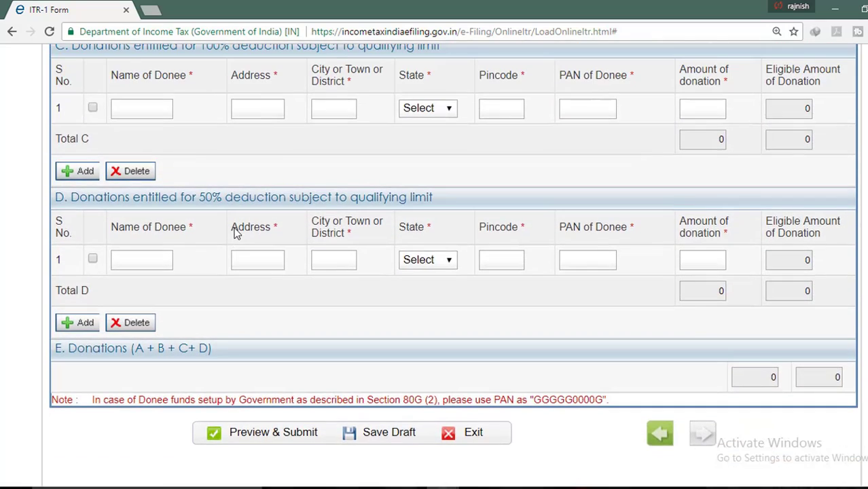
scroll(236, 232, "up", 1)
scroll(236, 233, "up", 1)
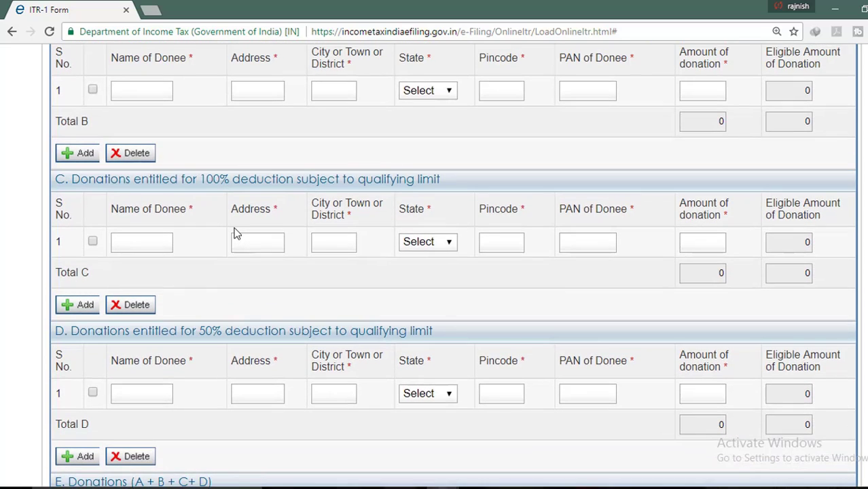
scroll(236, 233, "up", 4)
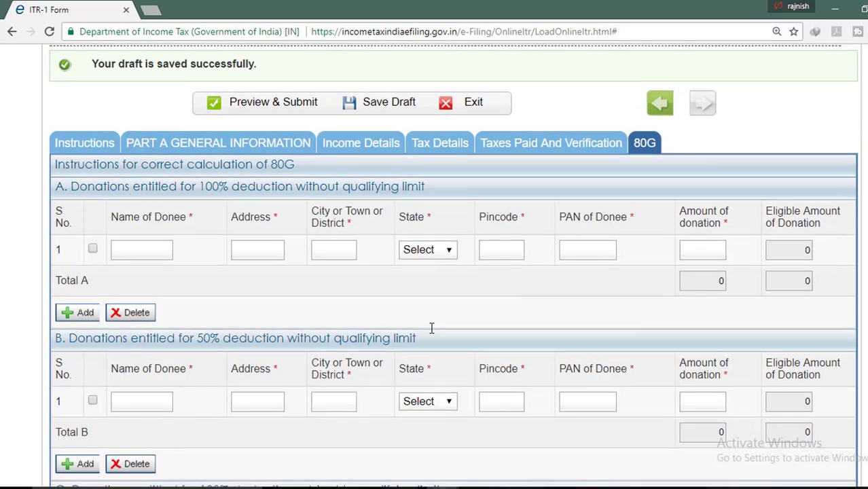
scroll(591, 271, "up", 1)
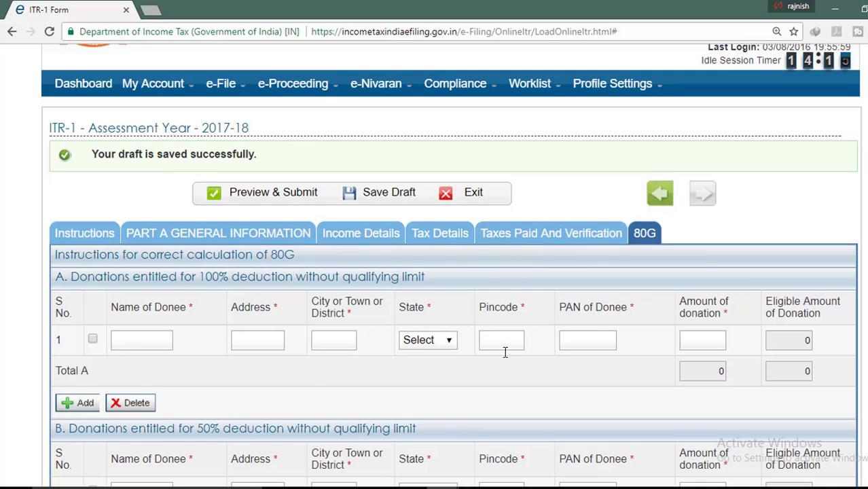
Preview the filled ITR-1 SAHAJ return and review it down to the blank 80G donation tables
left_click(286, 198)
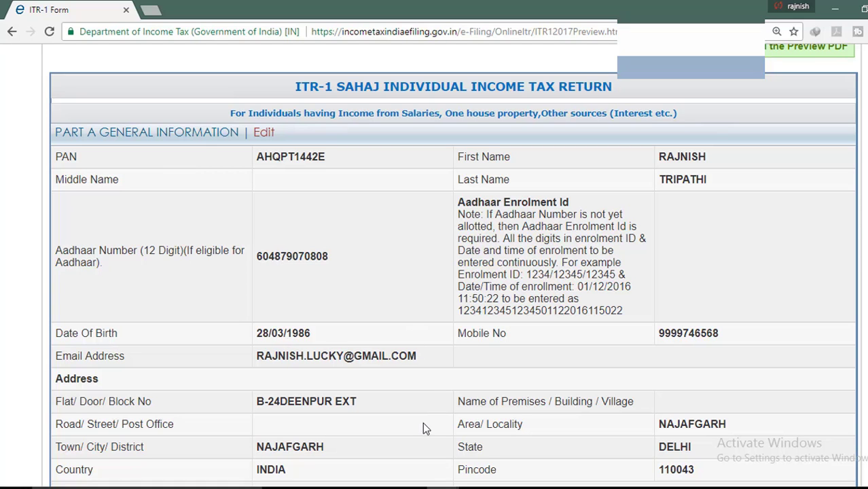
scroll(423, 419, "down", 2)
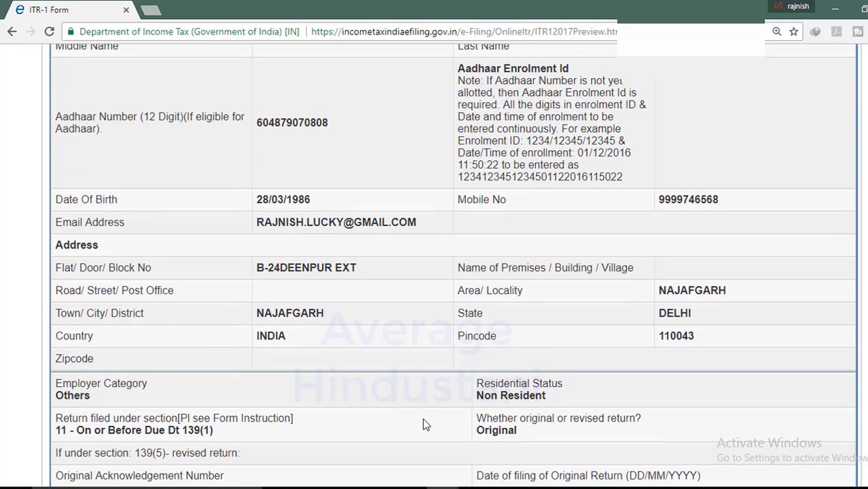
scroll(422, 420, "down", 3)
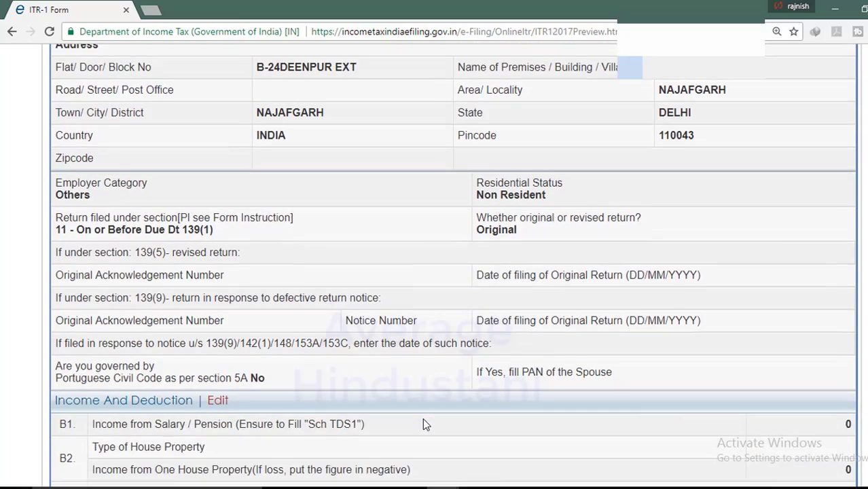
scroll(423, 419, "down", 4)
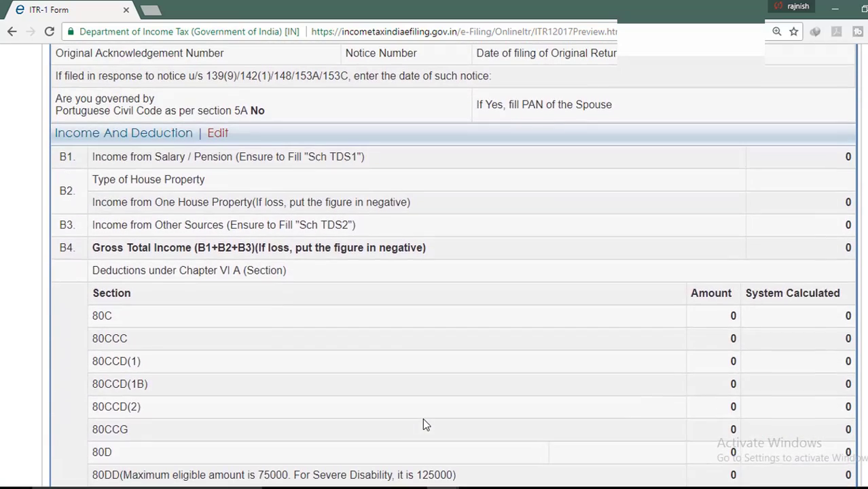
scroll(423, 425, "down", 8)
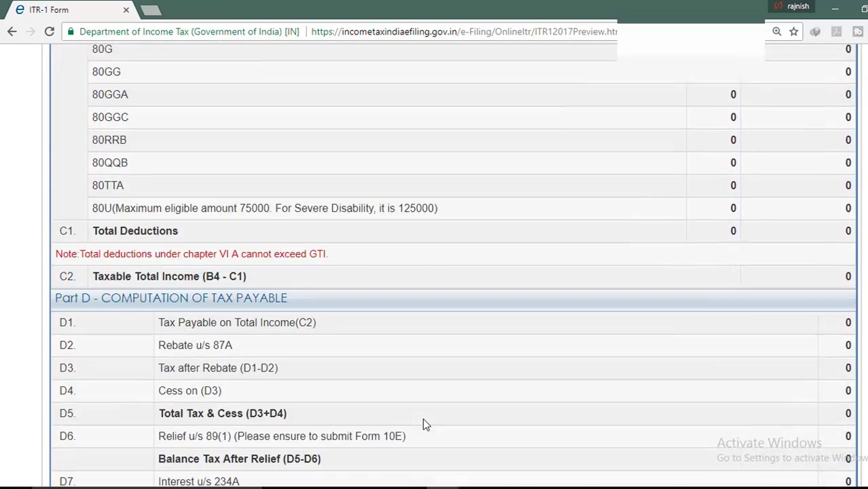
scroll(422, 425, "down", 7)
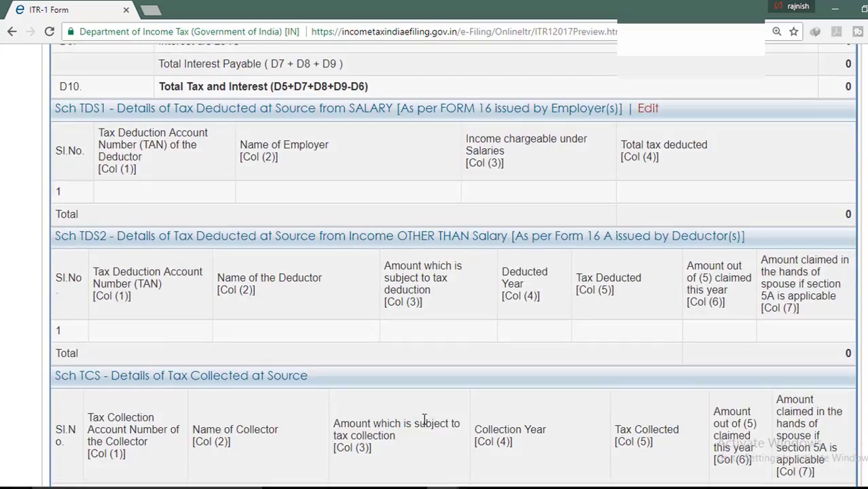
scroll(424, 419, "down", 12)
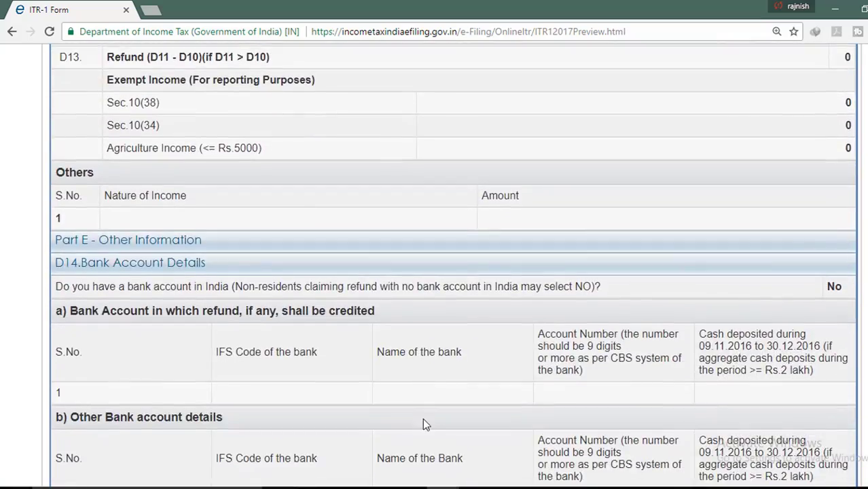
scroll(423, 425, "down", 12)
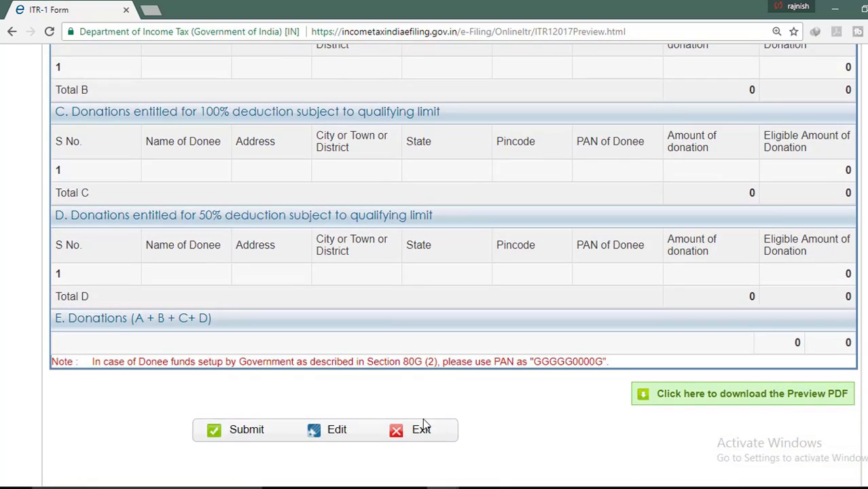
scroll(425, 424, "down", 1)
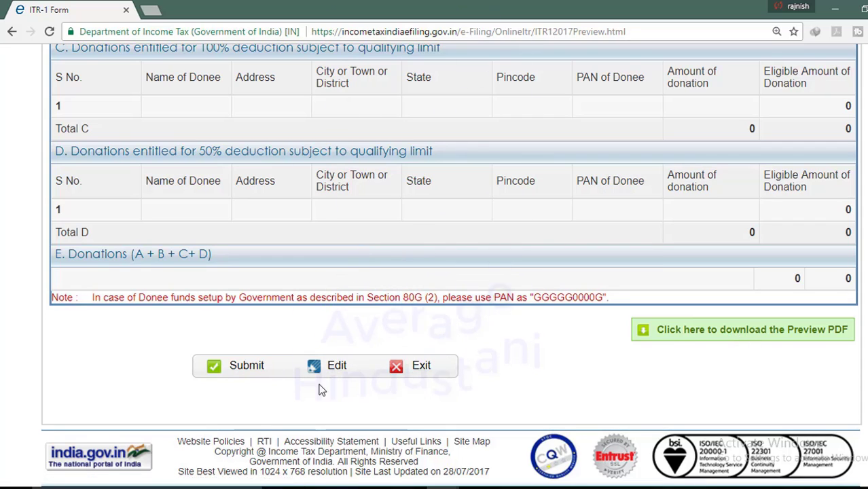
Submit the ITR-1 return and choose Option 2 to generate a new EVC
left_click(246, 367)
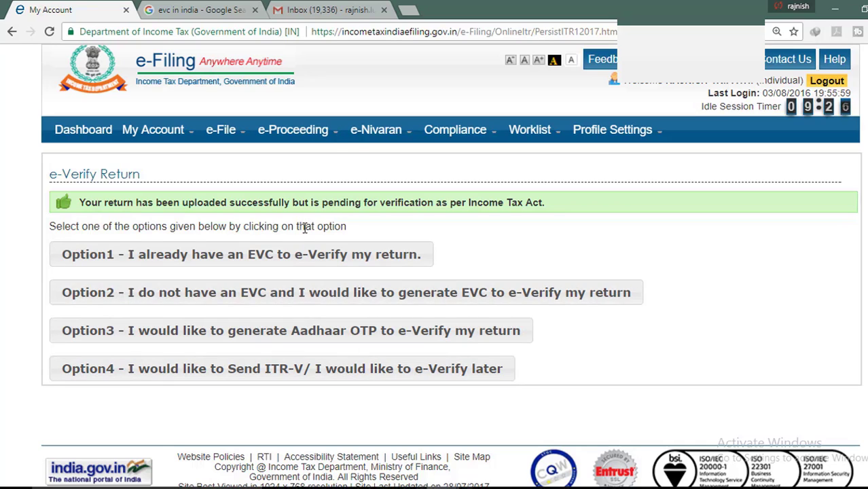
left_click(234, 296)
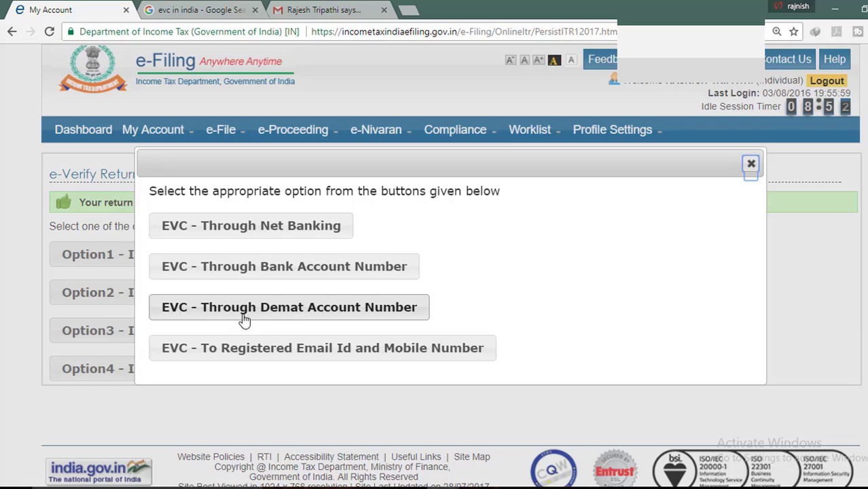
Generate an EVC sent to the registered e-mail and mobile, then check the mail inbox for it
left_click(317, 362)
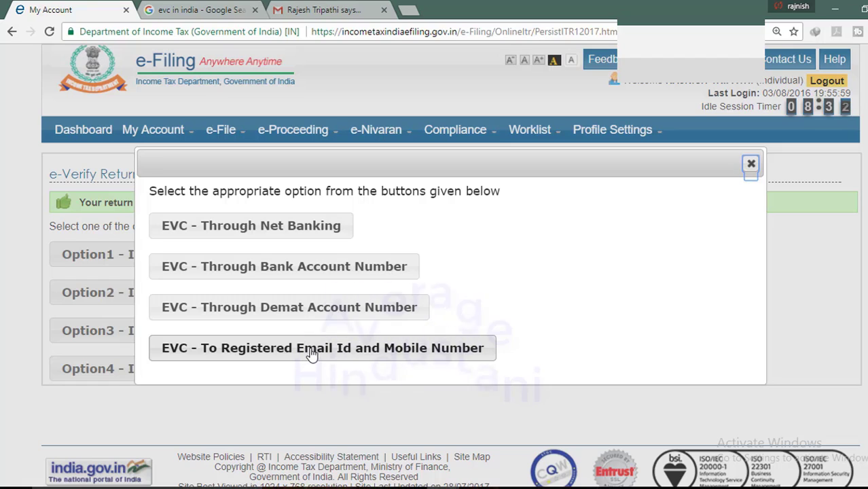
left_click(311, 348)
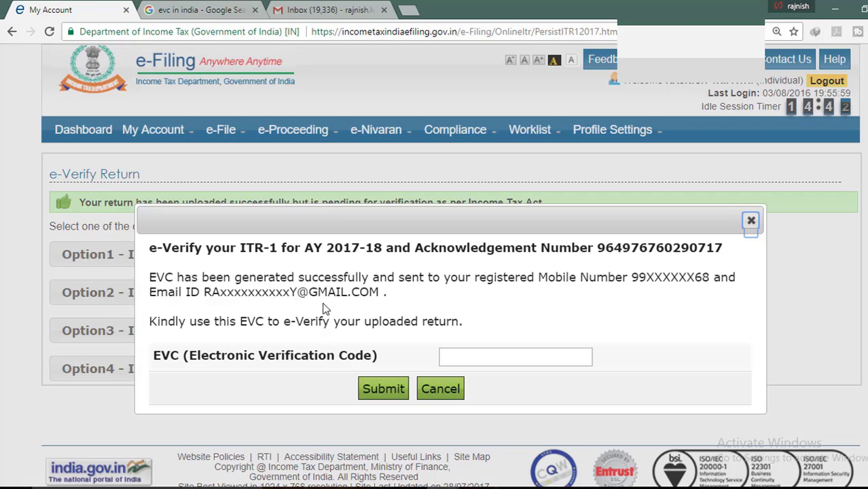
left_click(484, 356)
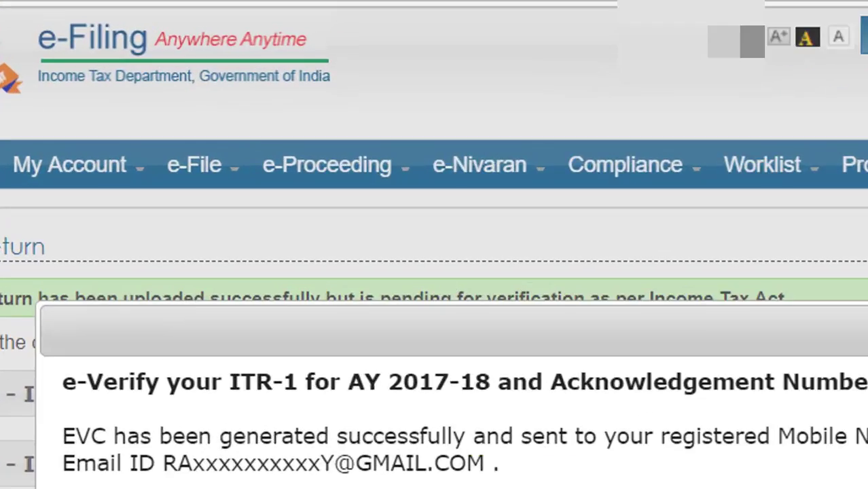
left_click(315, 17)
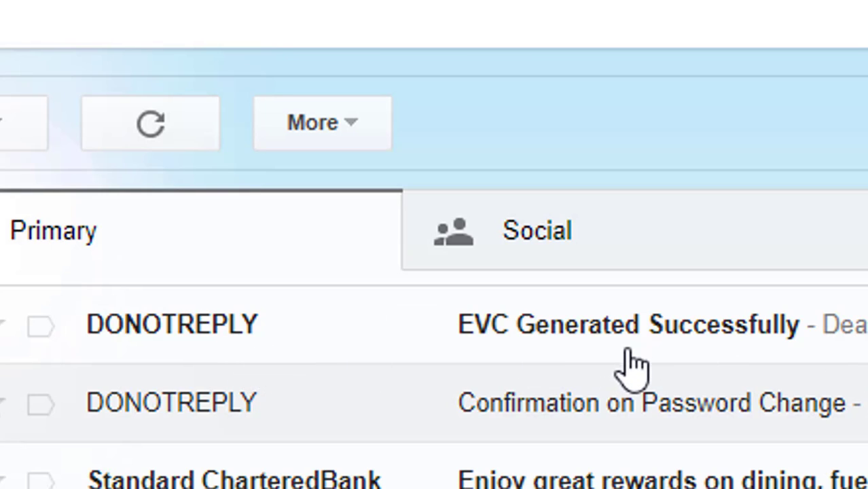
Open the 'EVC Generated Successfully' email in Gmail and select the EVC code in its body
left_click(670, 331)
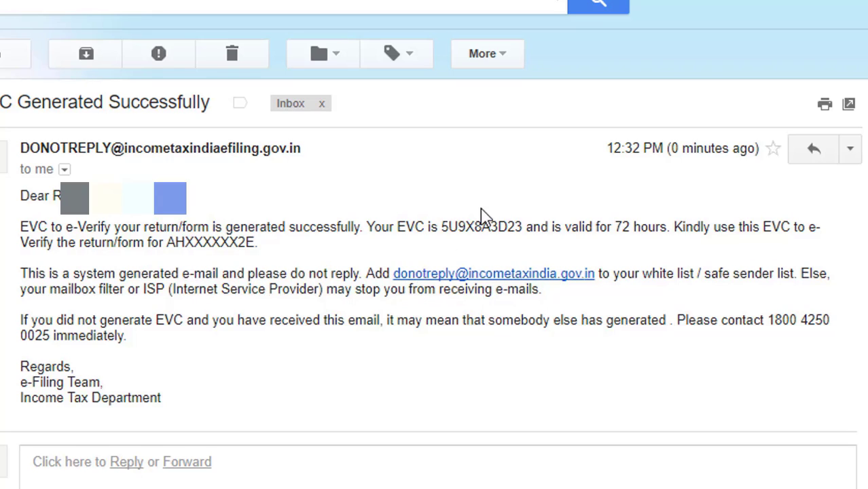
double_click(479, 226)
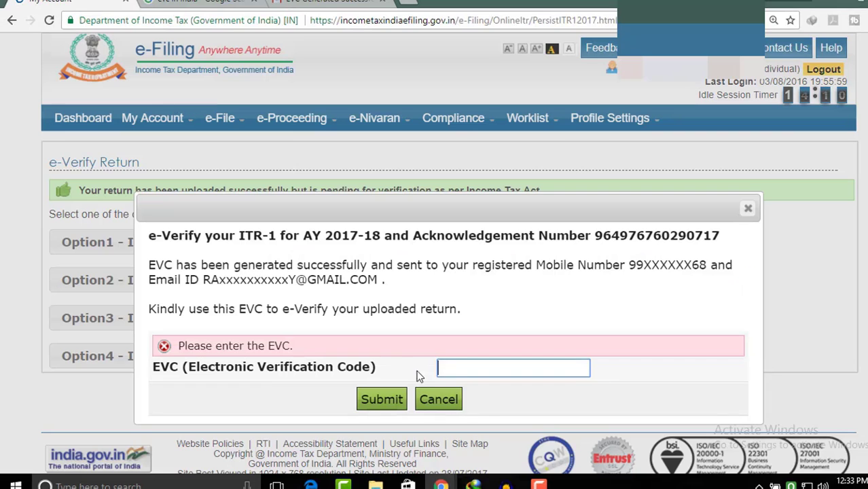
Paste the emailed EVC into the EVC box and submit it to e-verify the return
key("ctrl+v")
scroll(387, 382, "down", 1)
left_click(392, 385)
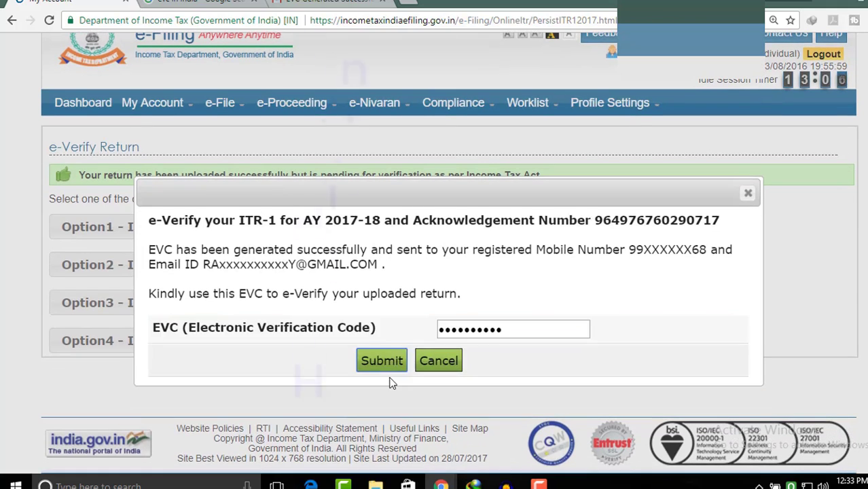